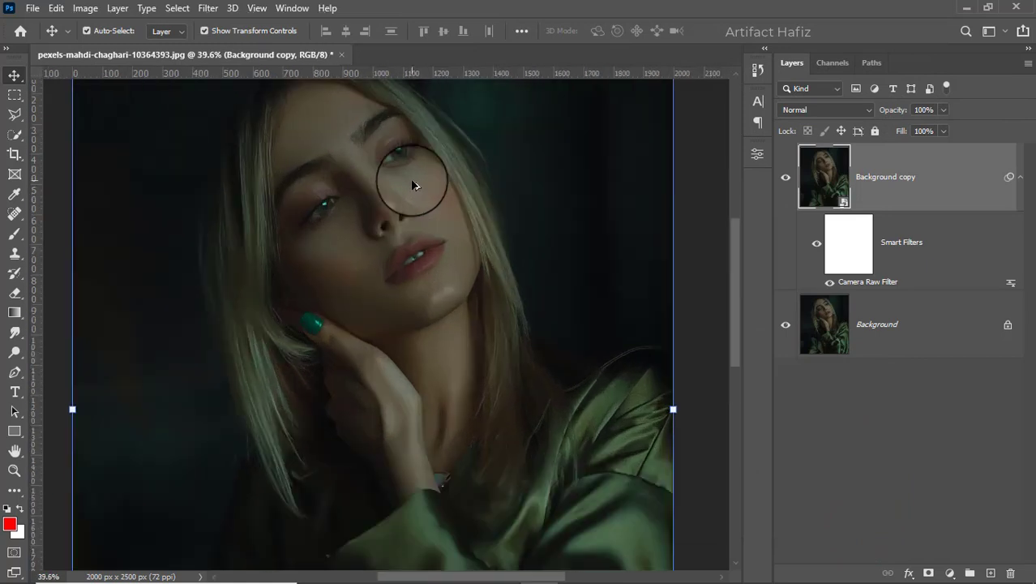
Compare the image with and without the Background copy layer, and add a white layer mask to that layer
left_click(786, 177)
left_click(786, 176)
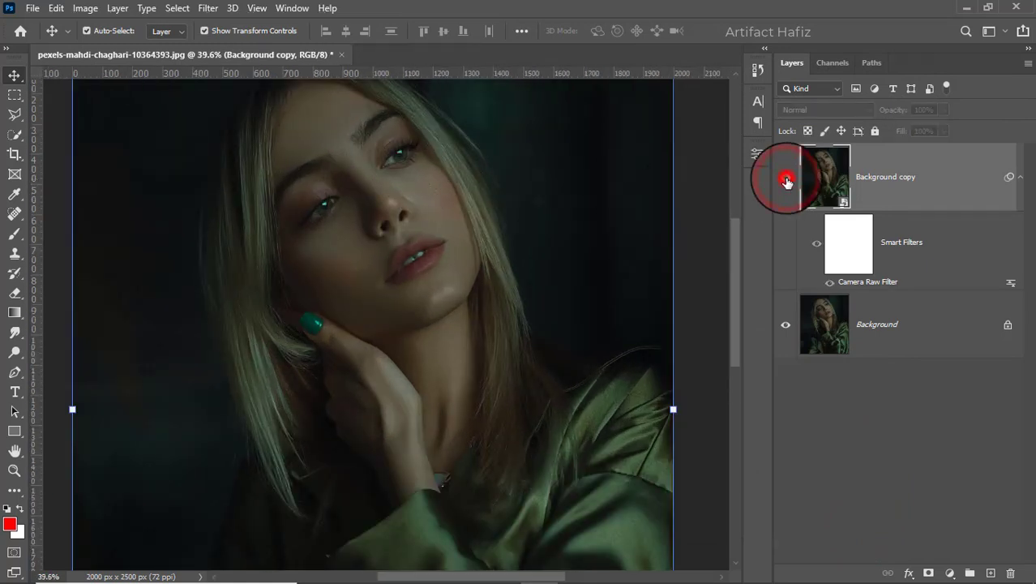
left_click(927, 574)
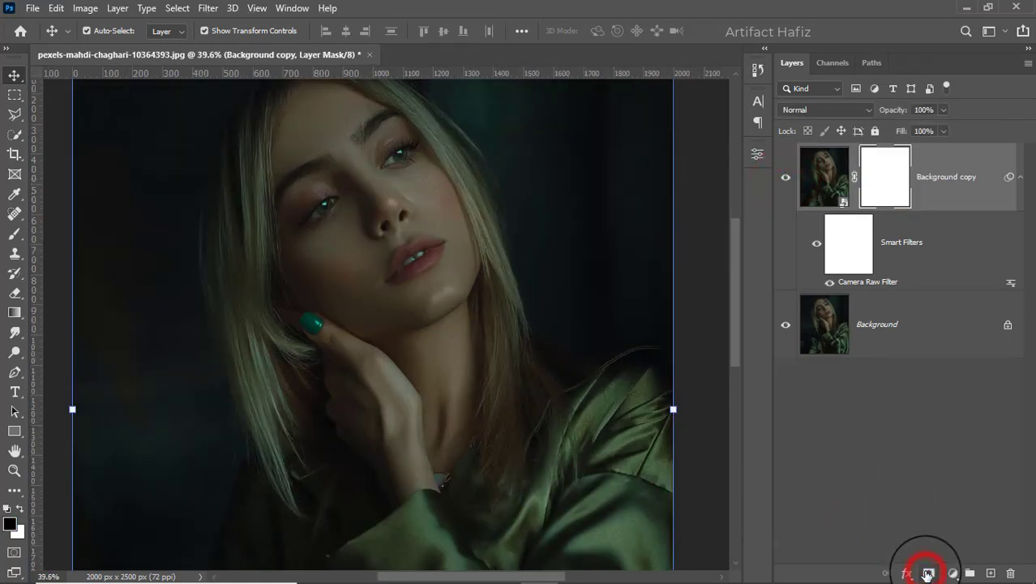
Set up a Soft Round brush with 100% opacity and black as the foreground colour for painting on the mask
left_click(15, 234)
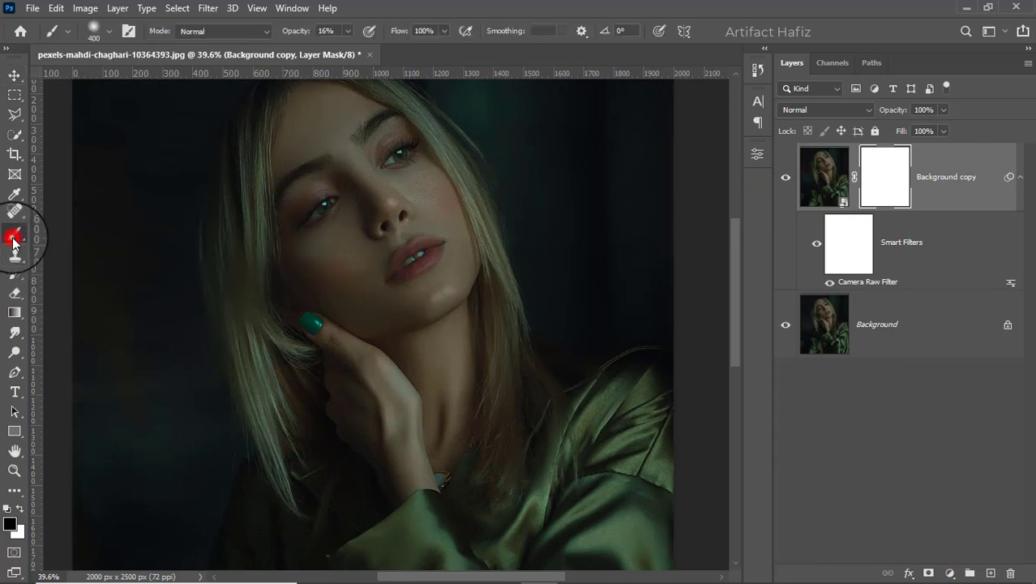
left_click(98, 34)
left_click(122, 227)
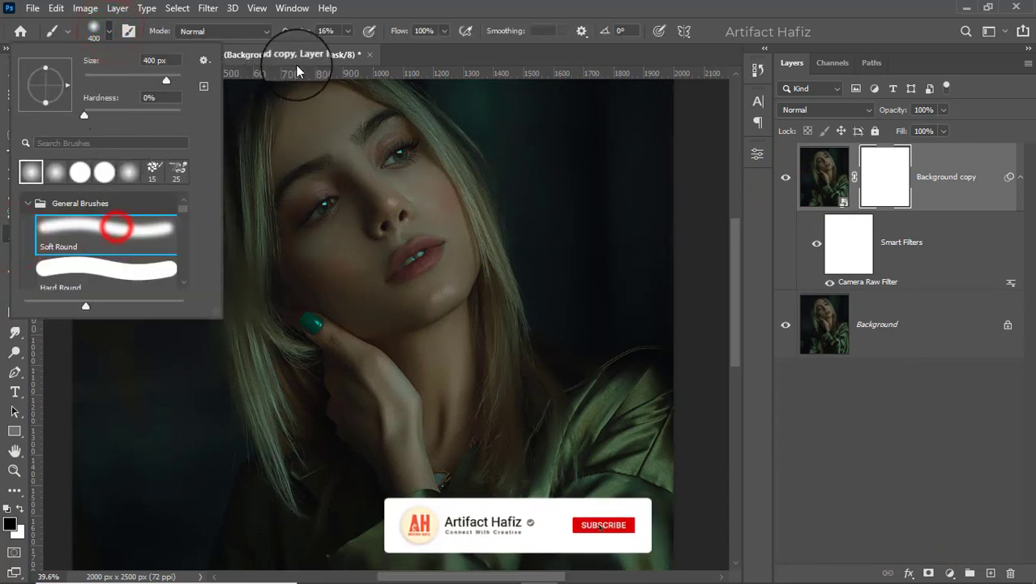
left_click_drag(344, 36, 440, 46)
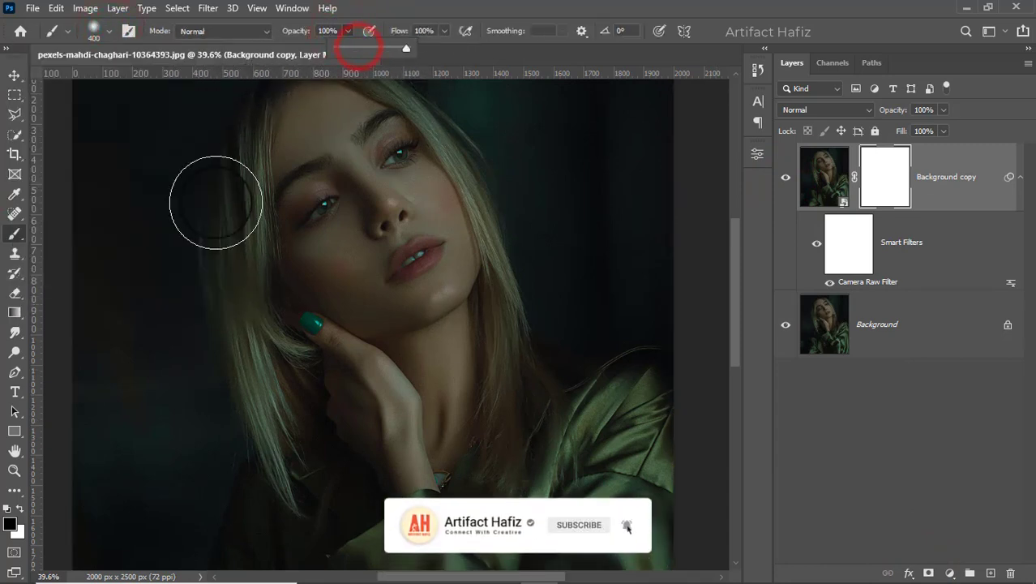
left_click(22, 506)
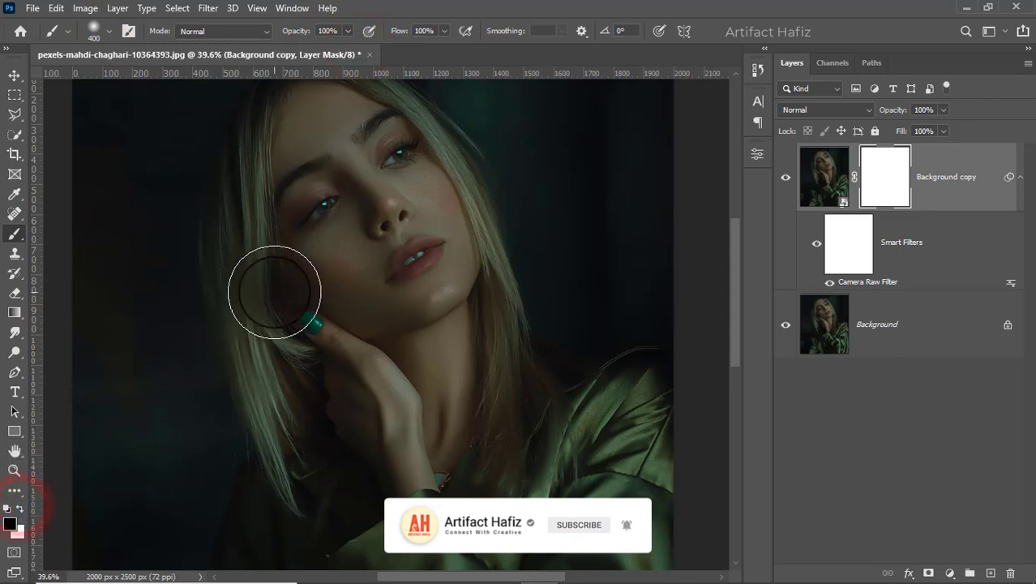
Reduce the brush size to 100 px and paint black on the layer mask over both eyes and eyebrows
key("bracketleft")
key("bracketleft")
key("bracketleft")
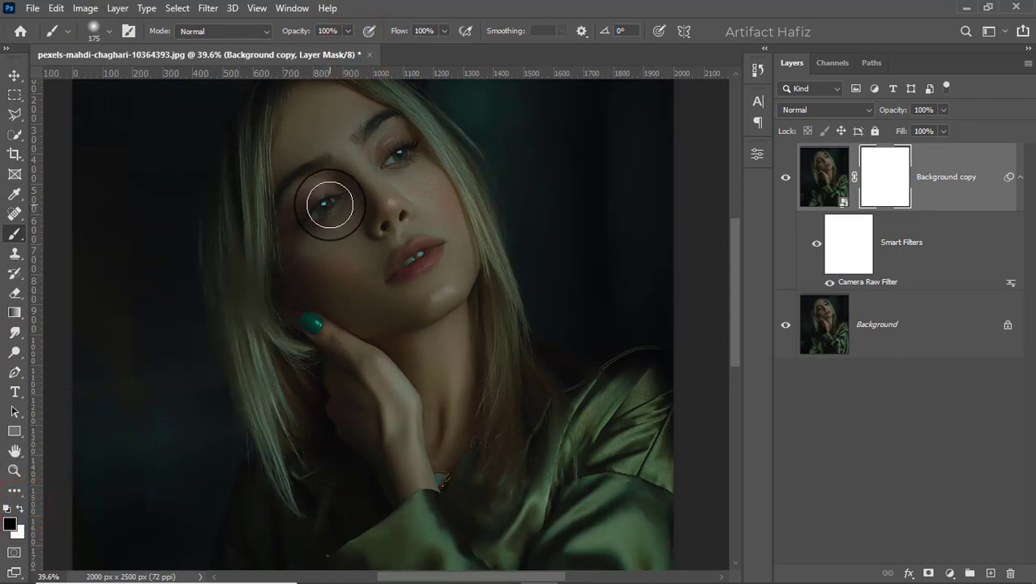
key("bracketleft")
key("bracketleft")
mouse_move(331, 199)
left_mouse_down()
mouse_move(300, 226)
mouse_move(300, 183)
mouse_move(275, 199)
left_mouse_up()
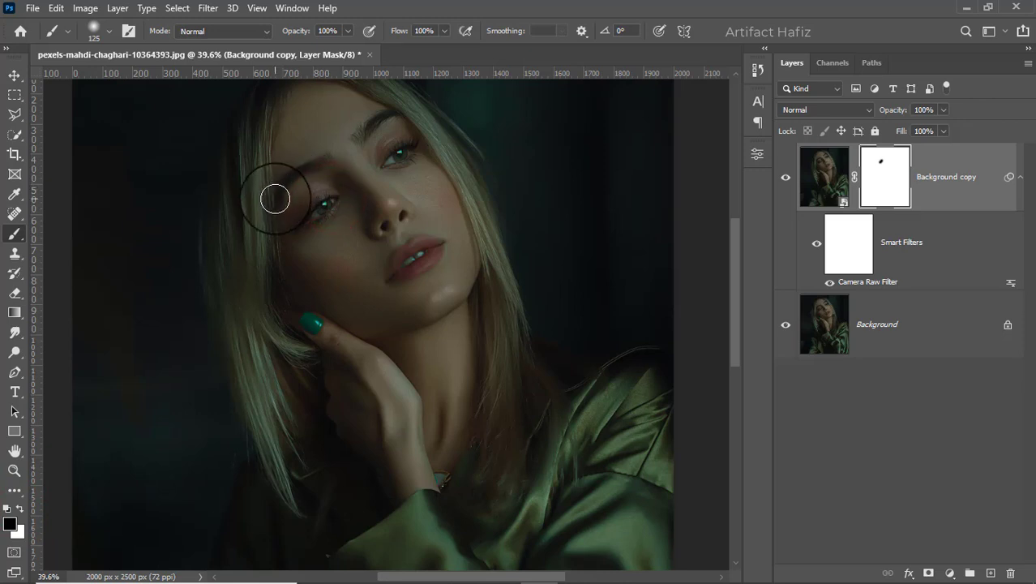
key("bracketleft")
left_click(361, 136)
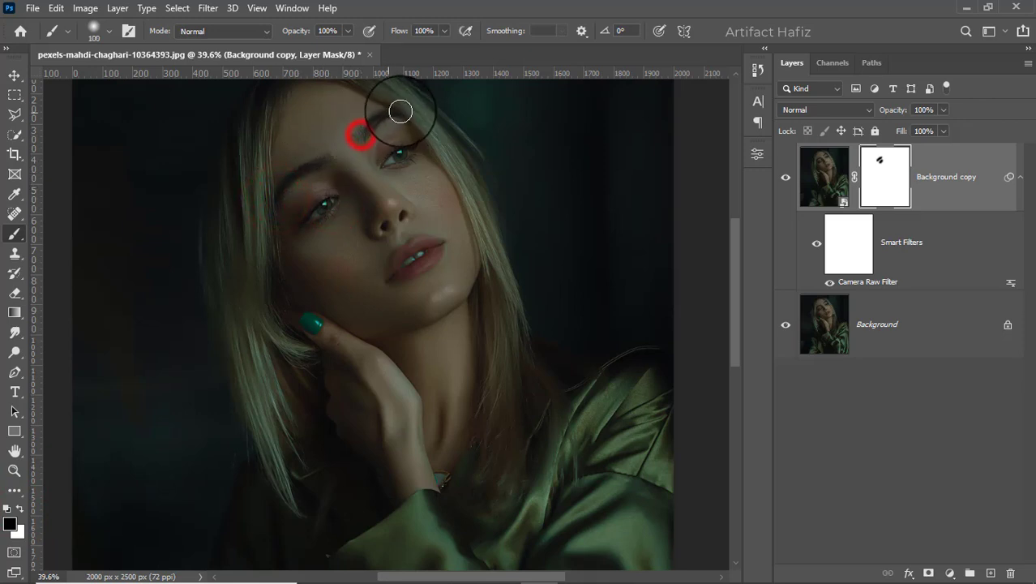
left_click_drag(384, 154, 399, 155)
Paint black on the layer mask over the lips, the bridge of the nose and the nostrils
left_click_drag(389, 261, 415, 252)
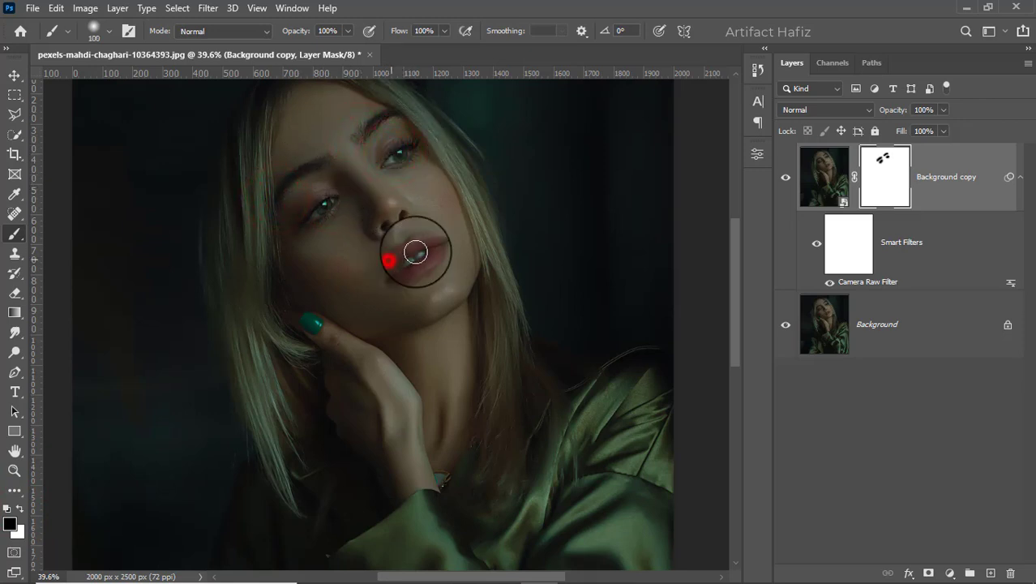
left_click(398, 271)
left_click(430, 245)
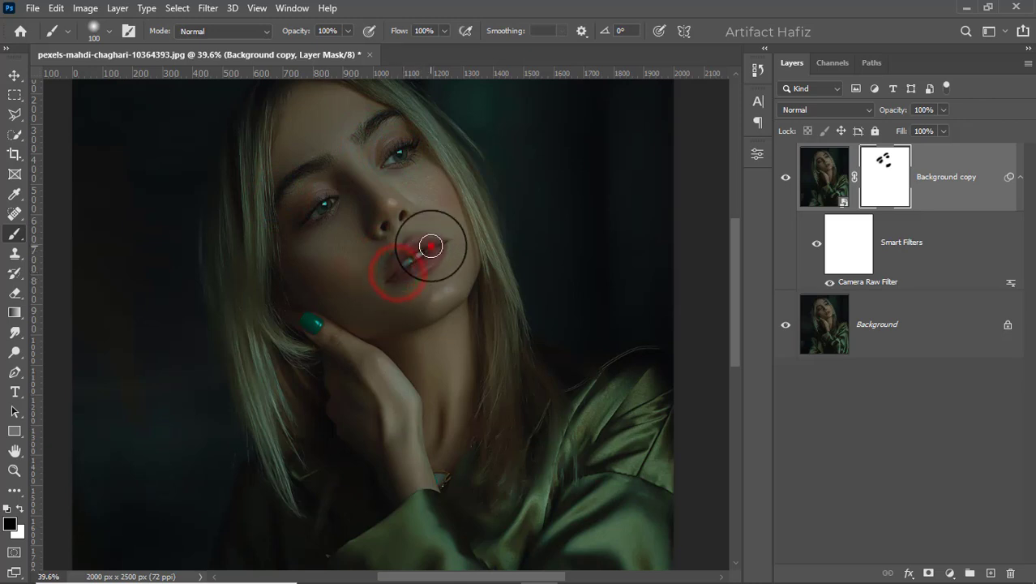
left_click(351, 156)
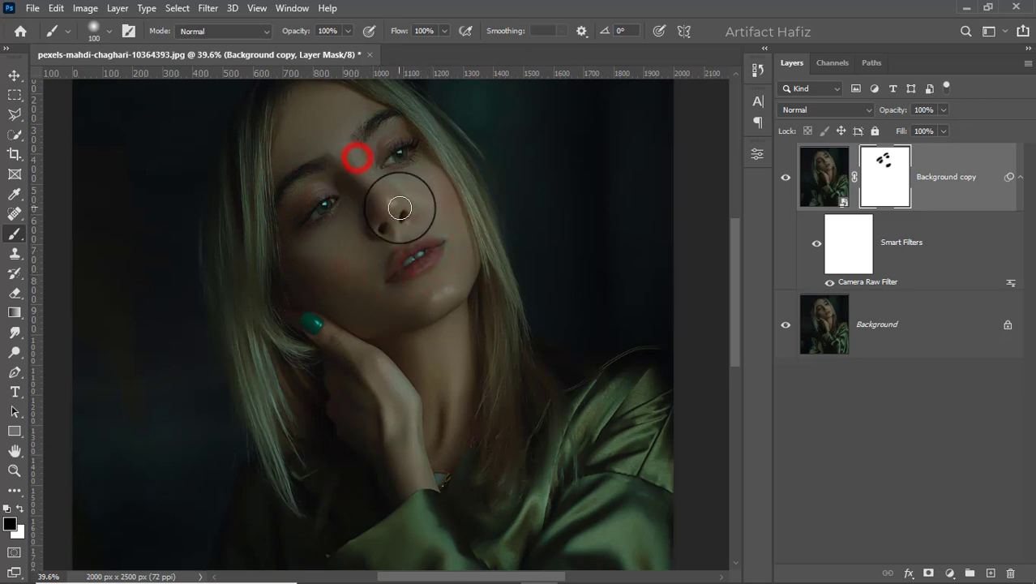
left_click(349, 175)
left_click(396, 213)
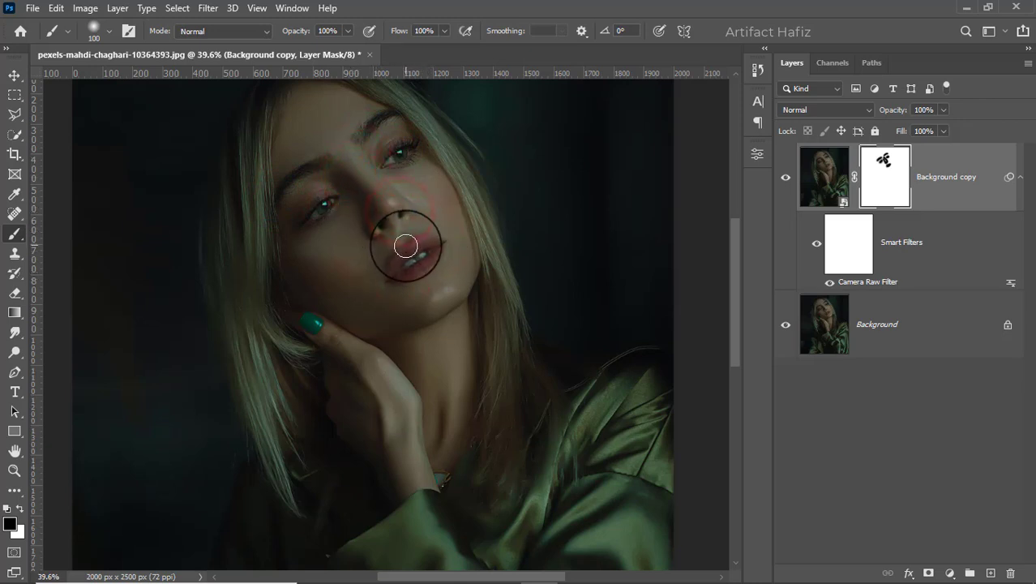
Paint black on the layer mask along the hair strands on the left side of the woman's face
scroll(381, 235, "down", 2)
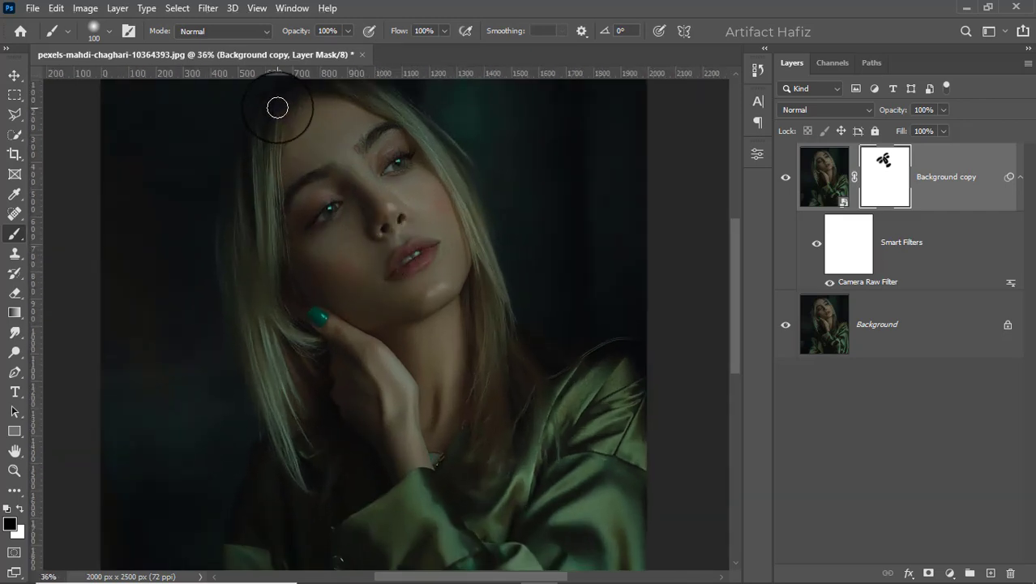
mouse_move(276, 107)
left_mouse_down()
mouse_move(267, 268)
mouse_move(303, 336)
left_mouse_up()
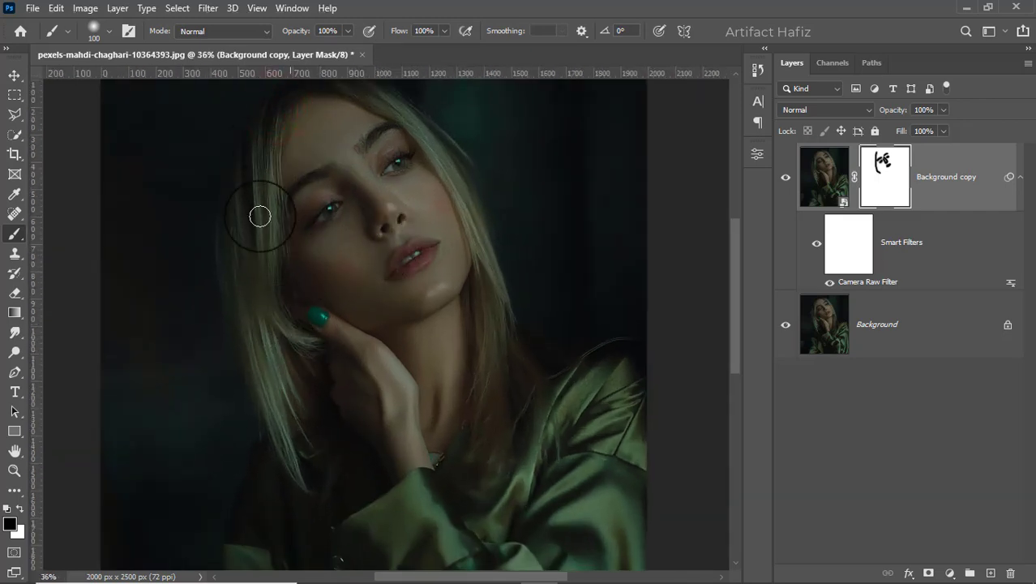
left_click(250, 152)
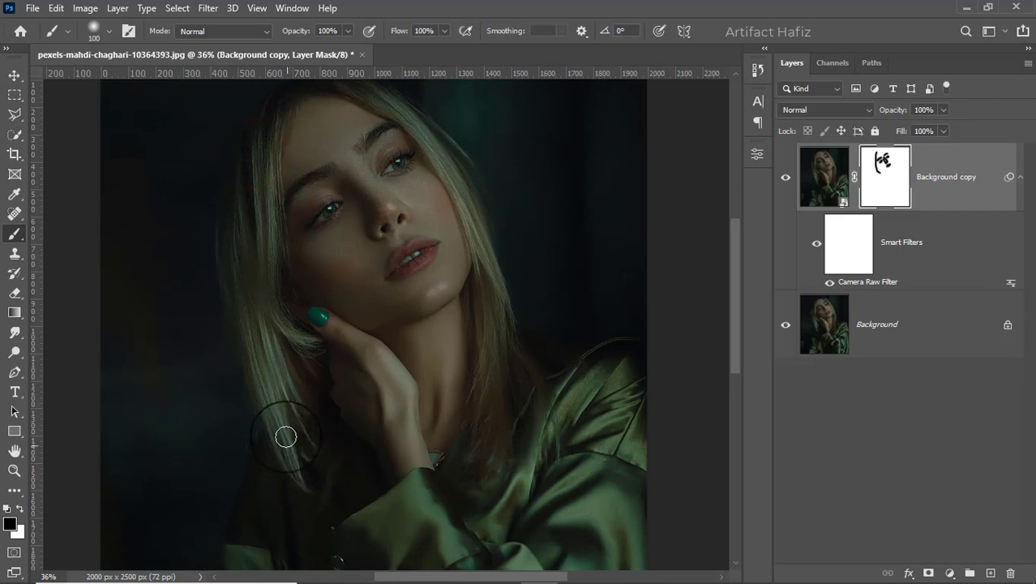
left_click_drag(239, 316, 255, 389)
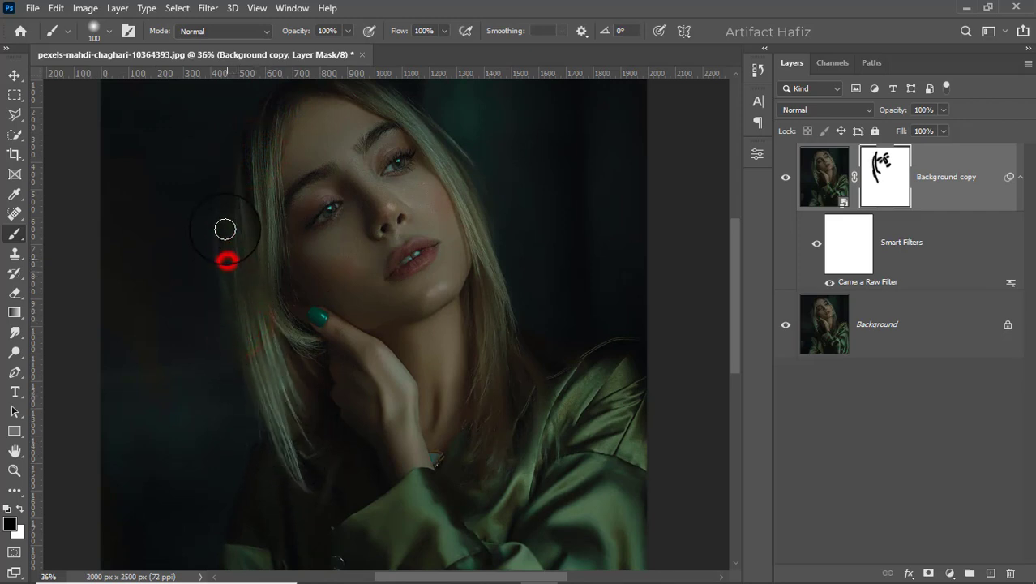
left_click(238, 175)
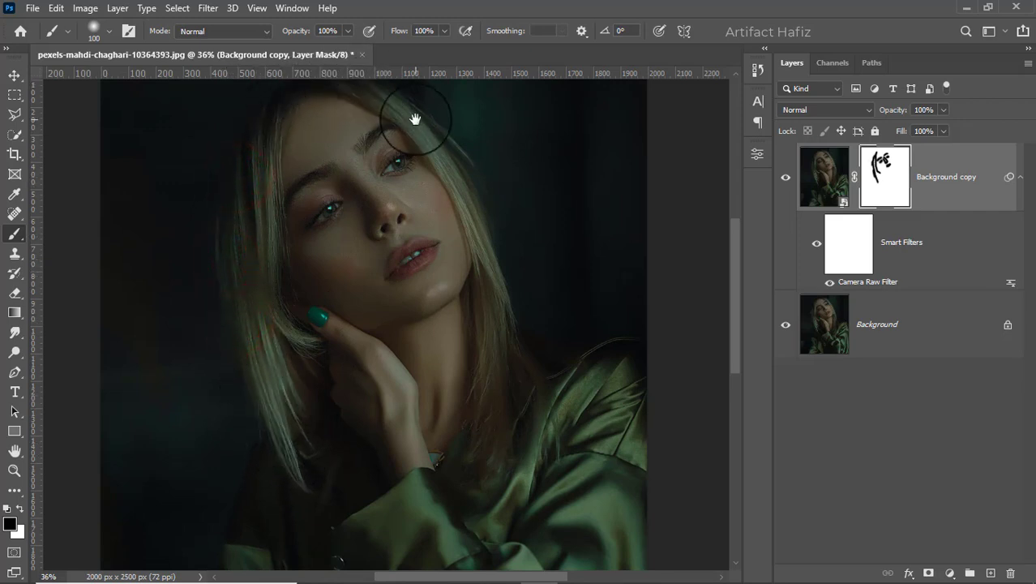
Paint black on the layer mask over the hair at the crown and down the right side of the face
left_click_drag(416, 119, 406, 162)
left_click(303, 144)
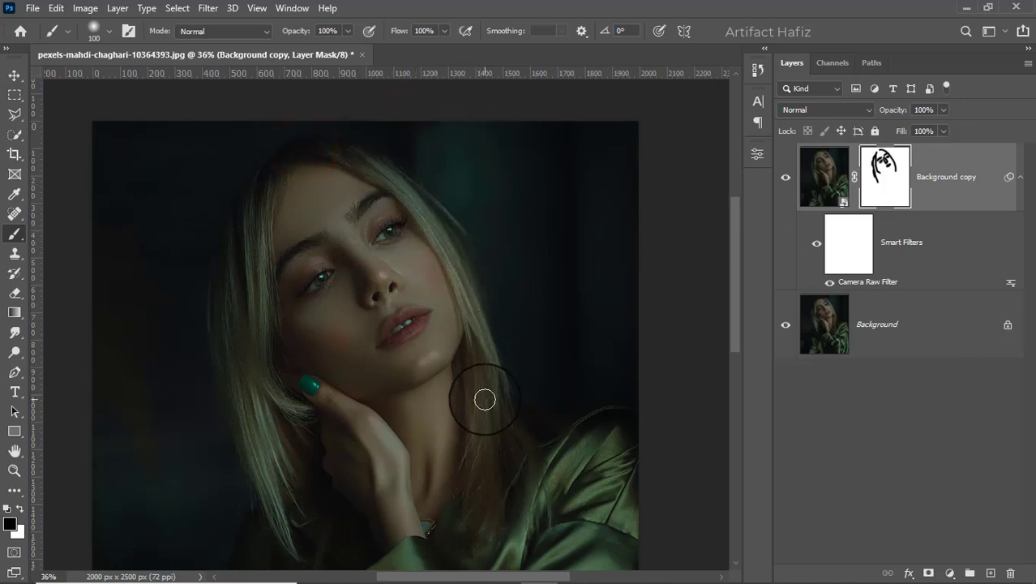
left_click_drag(477, 371, 428, 238)
left_click(434, 239)
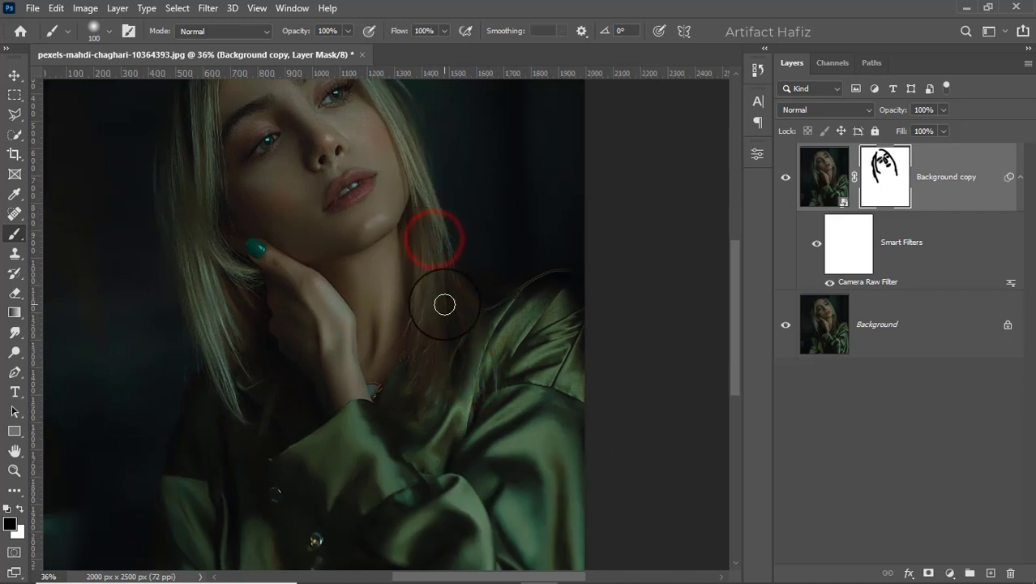
left_click_drag(375, 150, 433, 280)
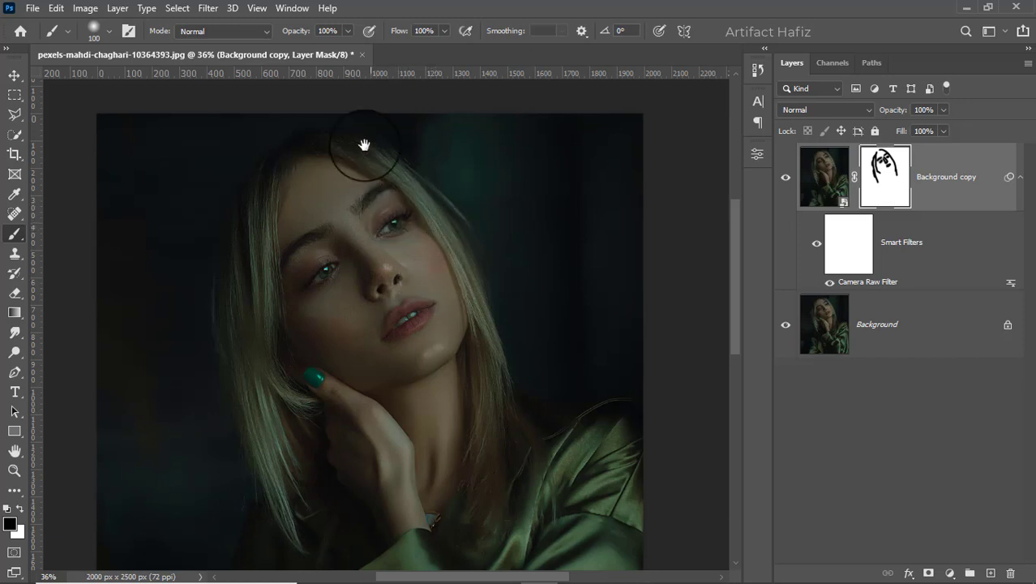
left_click_drag(365, 145, 382, 215)
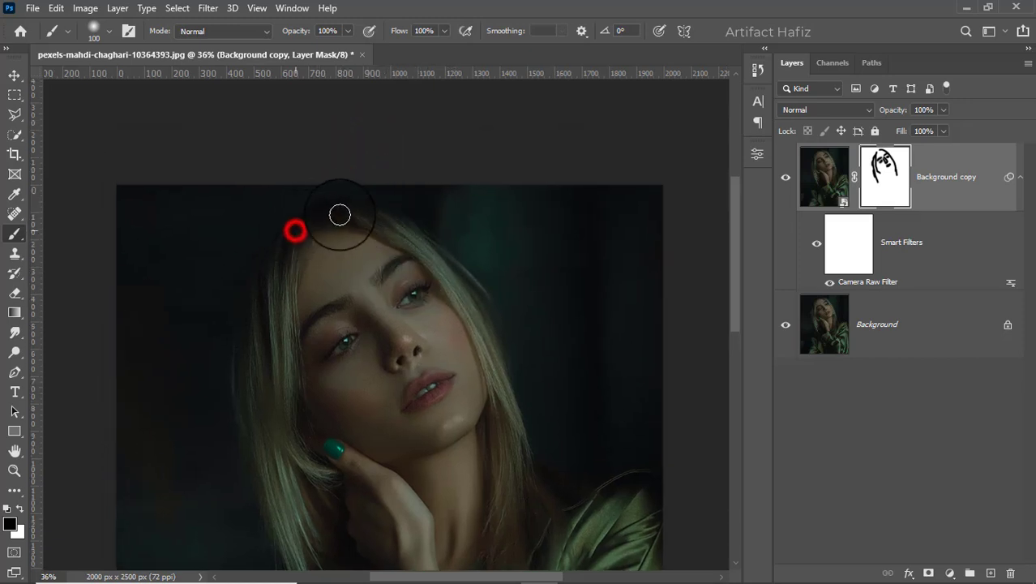
Paint black on the layer mask along the raised hand and the neck, using a brush of 90 to 100 px
left_click_drag(455, 359, 395, 168)
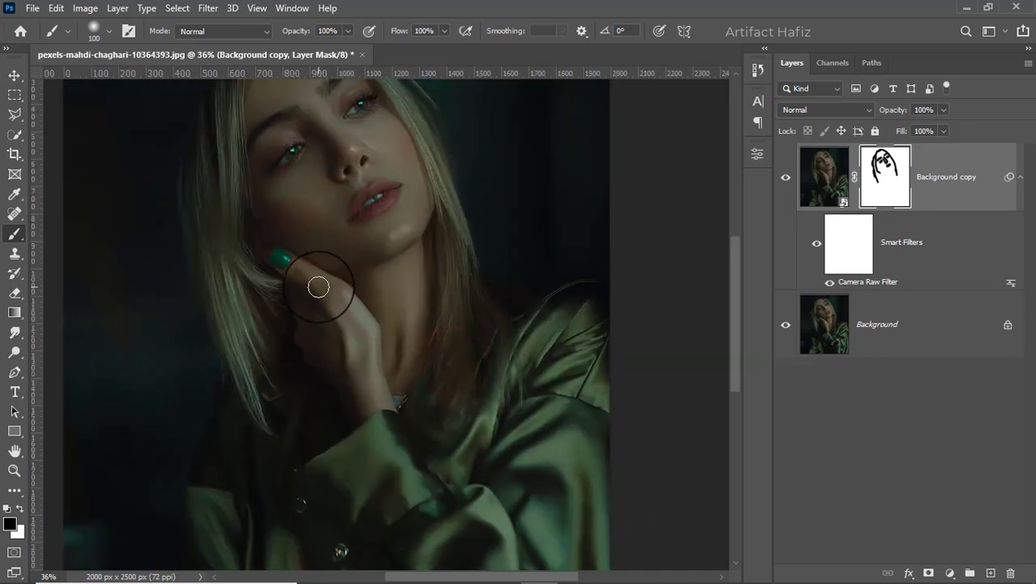
left_click_drag(310, 290, 342, 331)
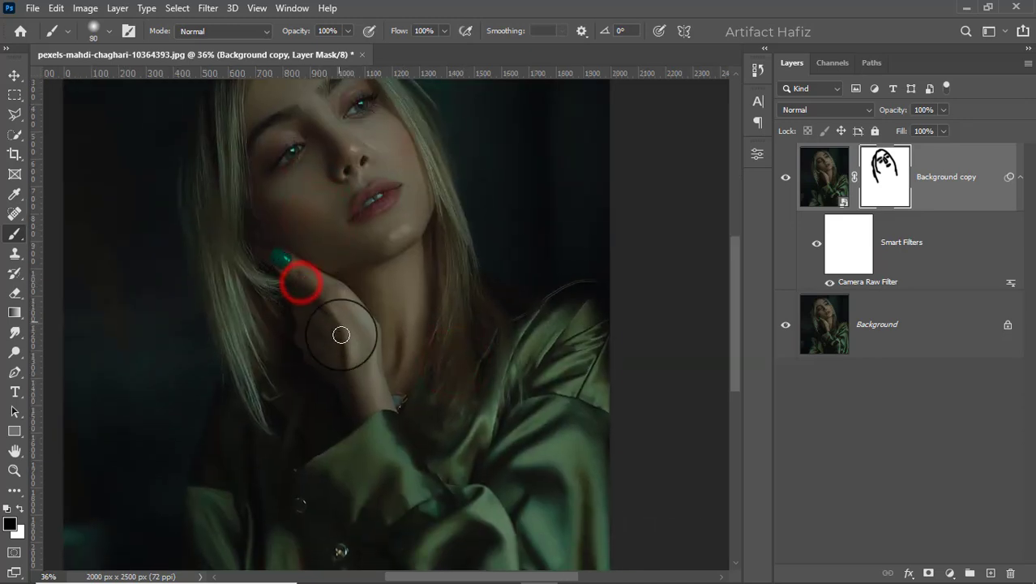
mouse_move(305, 261)
left_mouse_down()
mouse_move(364, 308)
mouse_move(382, 360)
mouse_move(424, 313)
left_mouse_up()
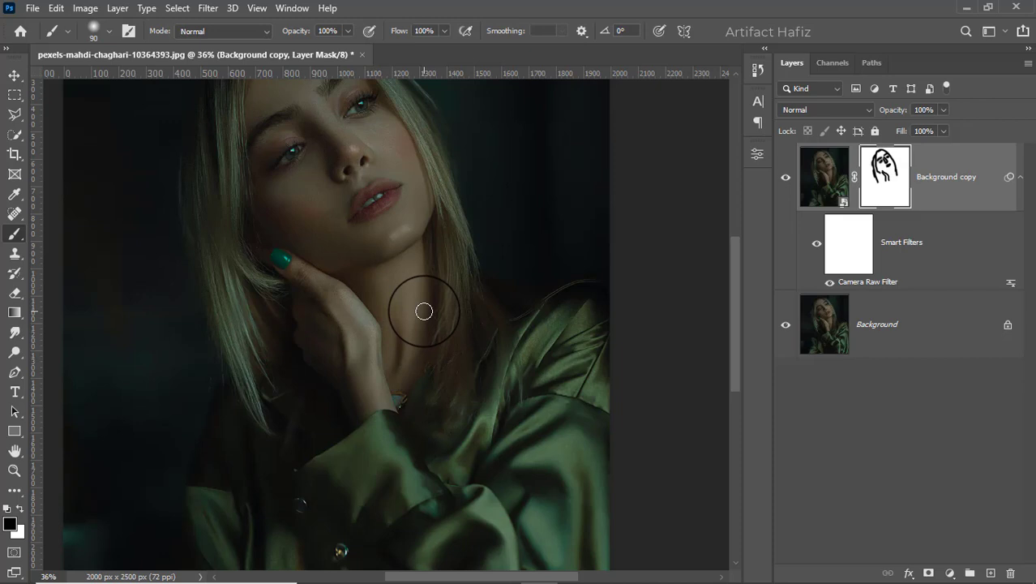
key("bracketright")
key("bracketright")
mouse_move(404, 329)
left_mouse_down()
mouse_move(392, 377)
mouse_move(383, 325)
mouse_move(458, 270)
left_mouse_up()
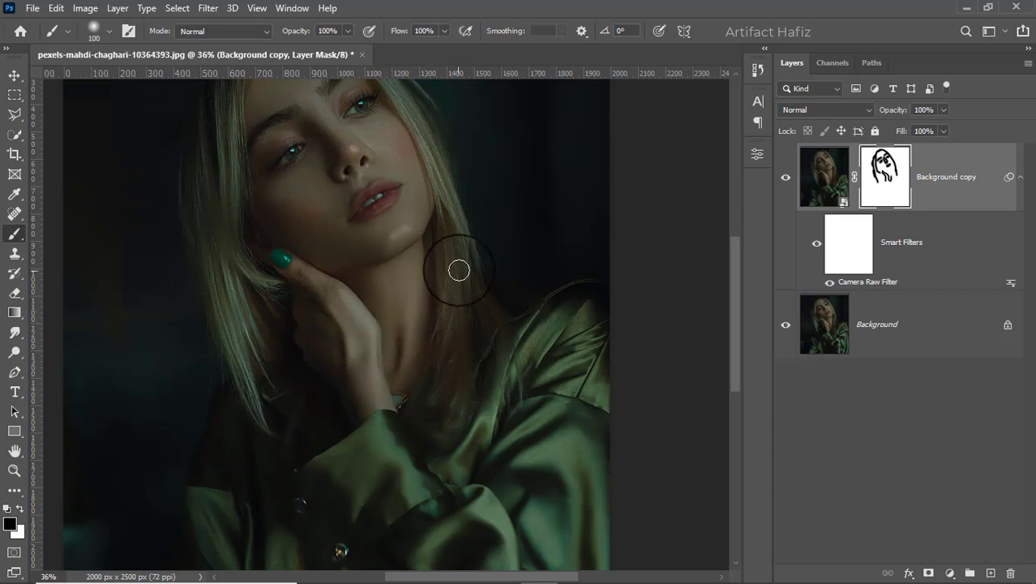
Add a Curves adjustment layer above the Background copy and raise the RGB highlights while anchoring the shadows
key("ctrl+0")
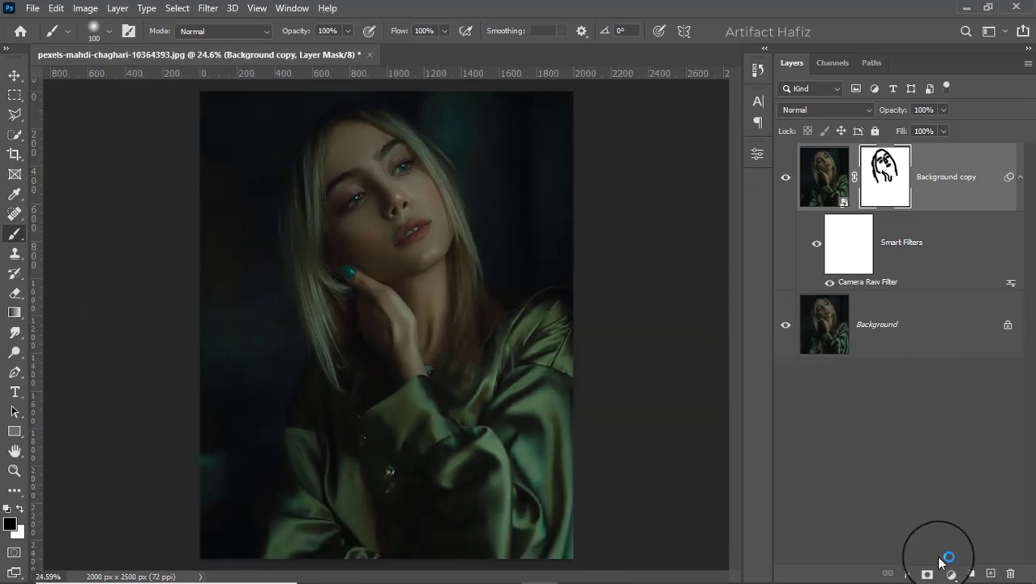
left_click(948, 574)
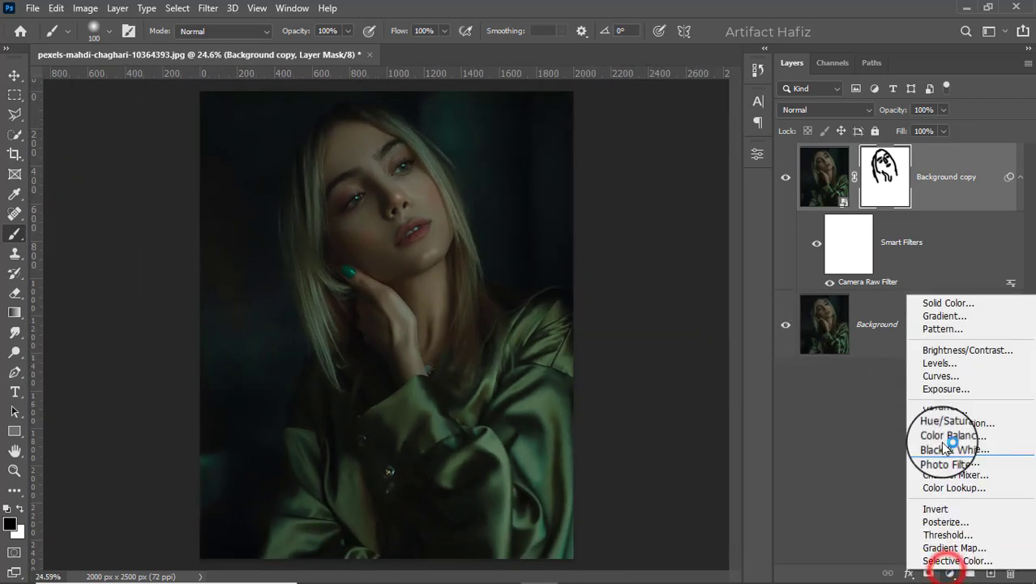
left_click(940, 380)
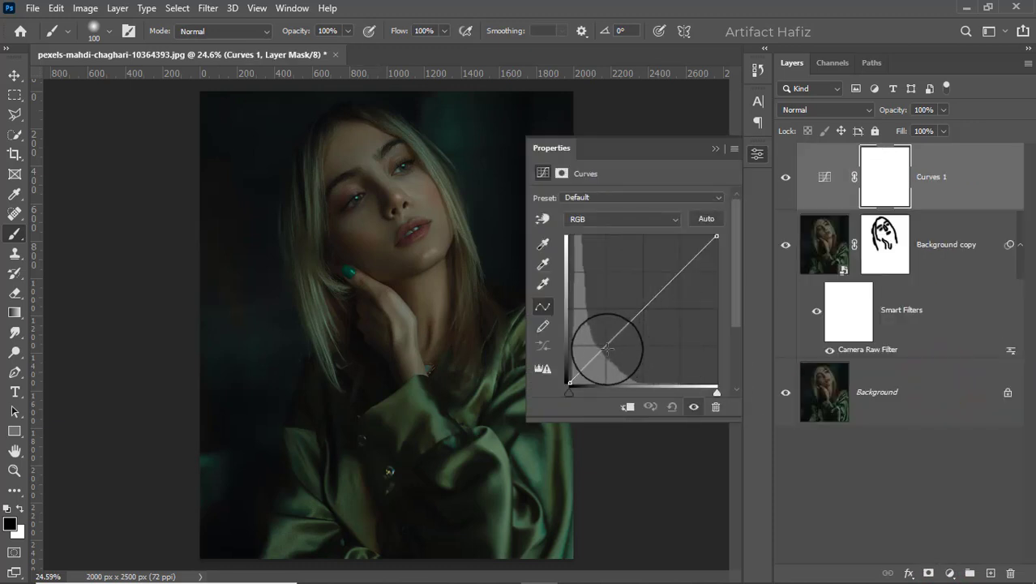
left_click(679, 274)
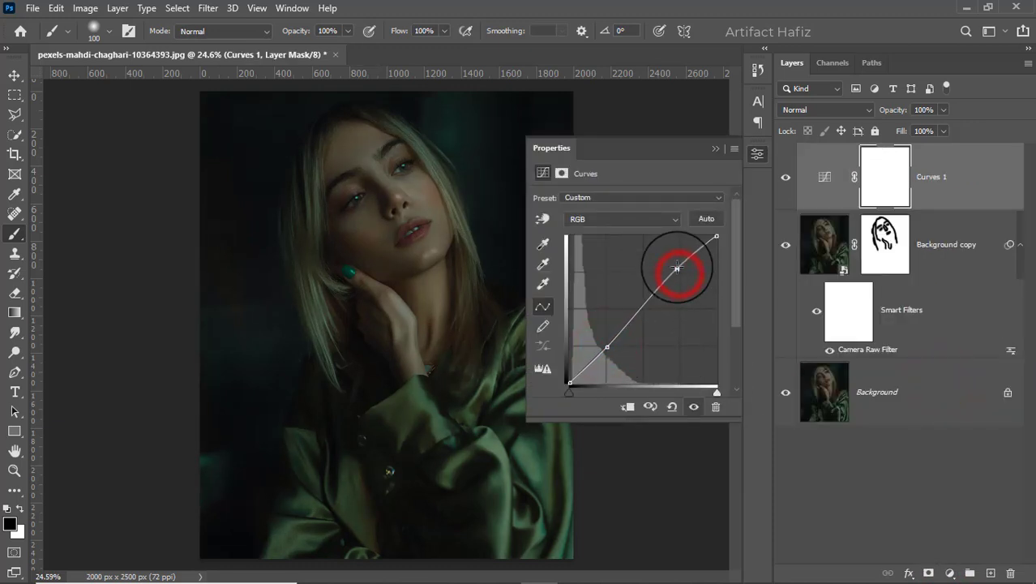
mouse_move(677, 268)
left_mouse_down()
mouse_move(667, 266)
mouse_move(678, 283)
mouse_move(670, 255)
left_mouse_up()
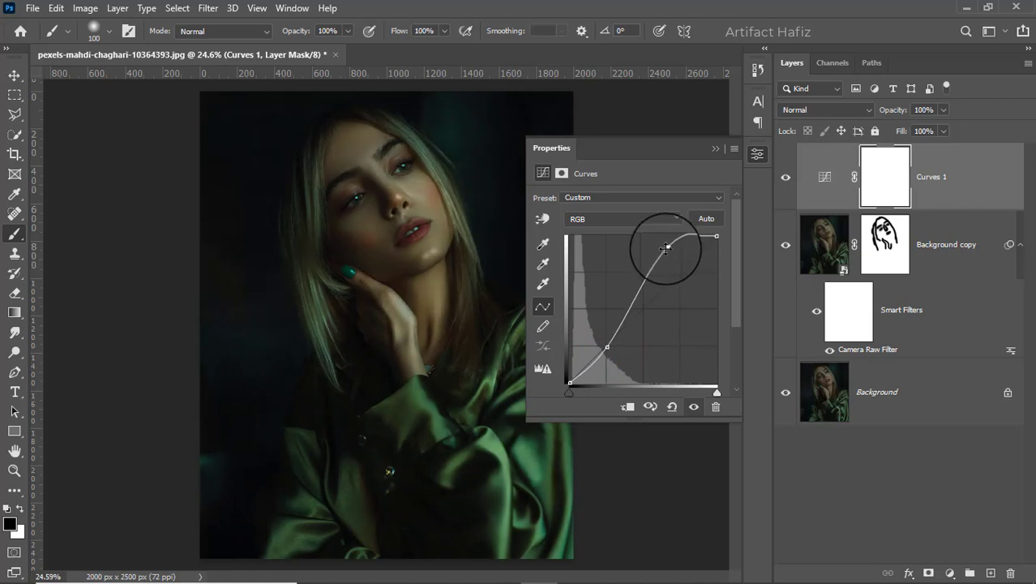
left_click(715, 149)
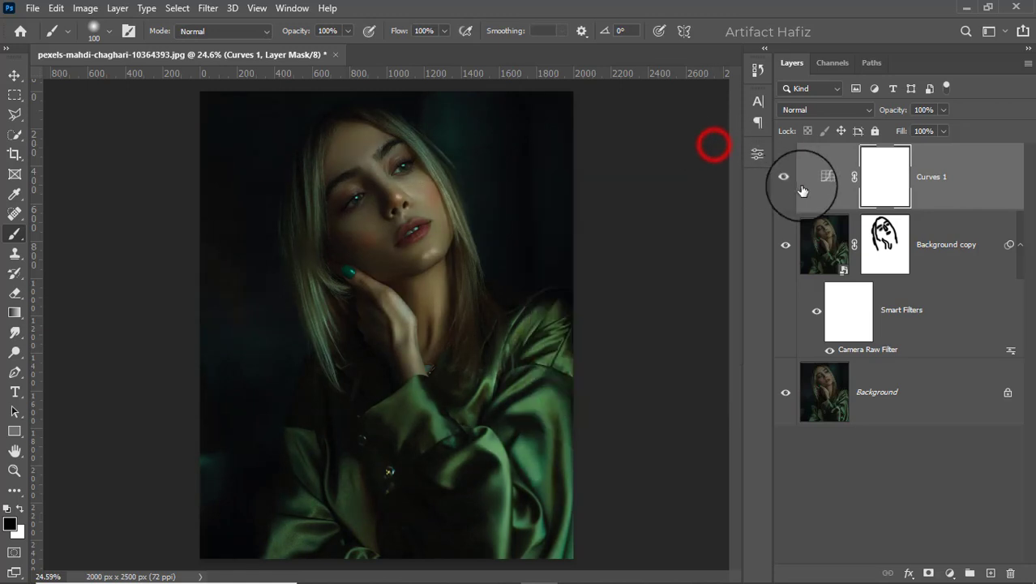
Compare the image with and without the curves adjustment and lower that layer's opacity to 78%
left_click(784, 178)
left_click(784, 178)
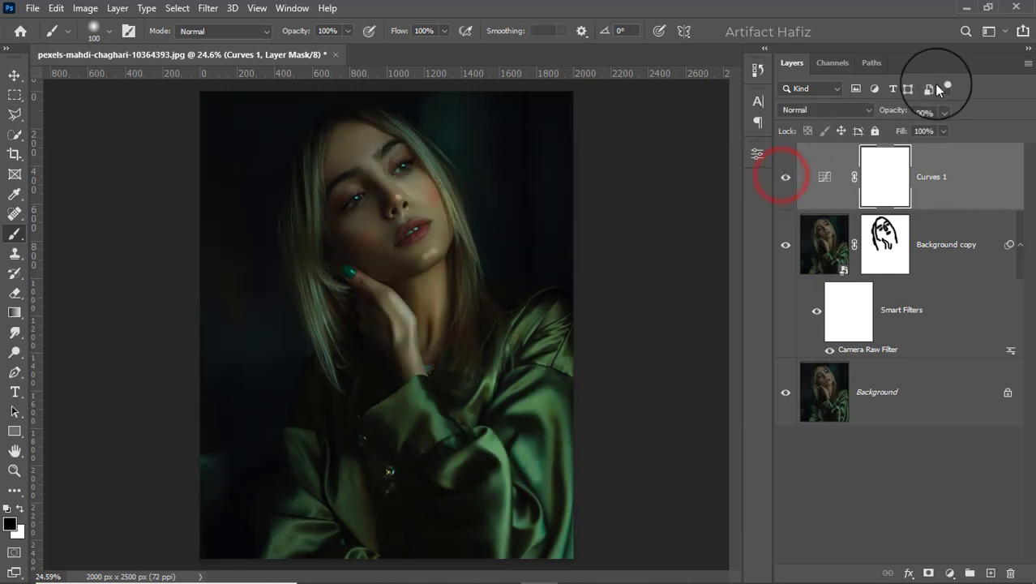
left_click_drag(944, 109, 930, 132)
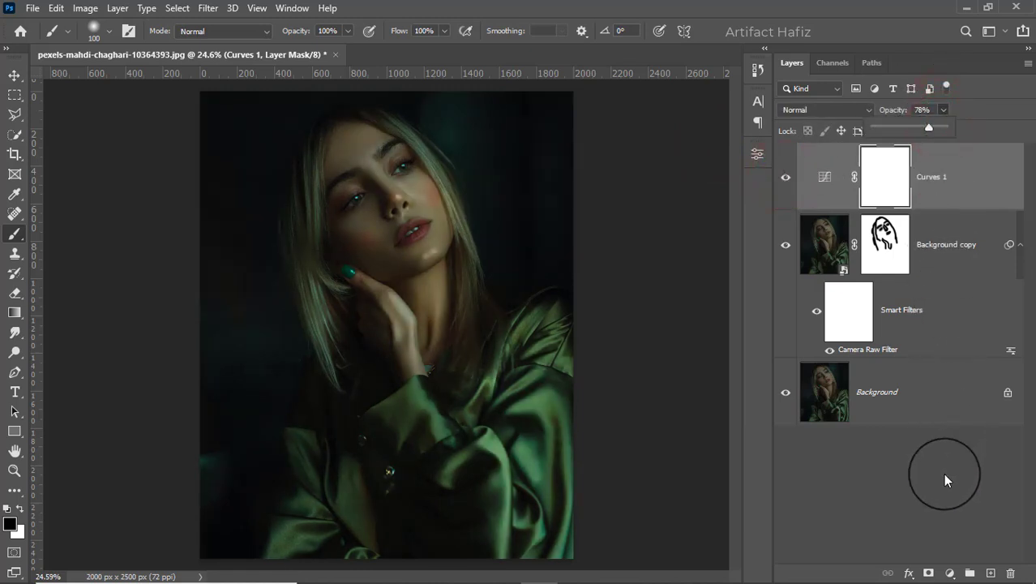
Add a Color Lookup adjustment layer above Curves 1 and load the Soft_Warming.look 3D LUT
left_click(950, 573)
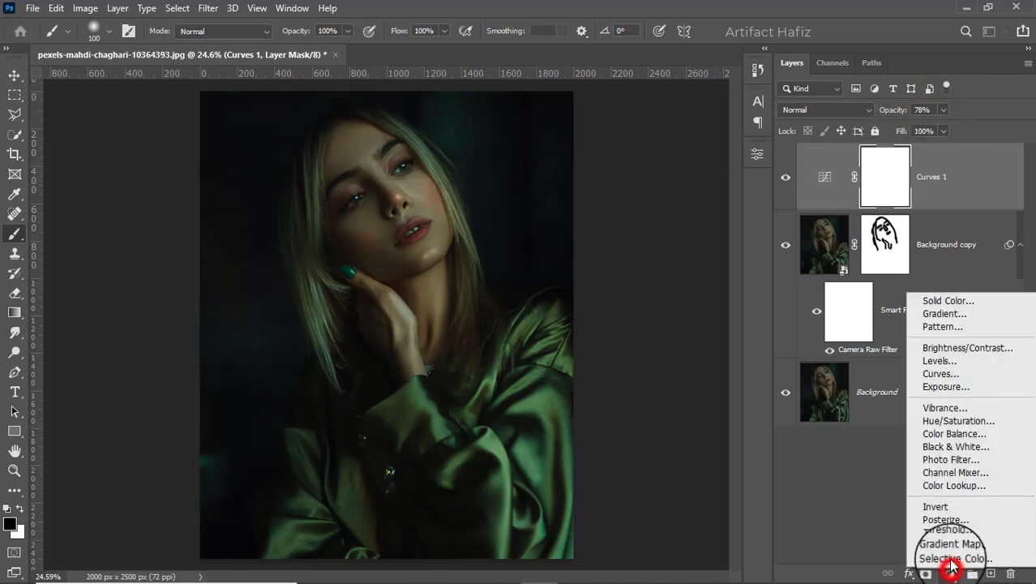
left_click(946, 484)
left_click(639, 200)
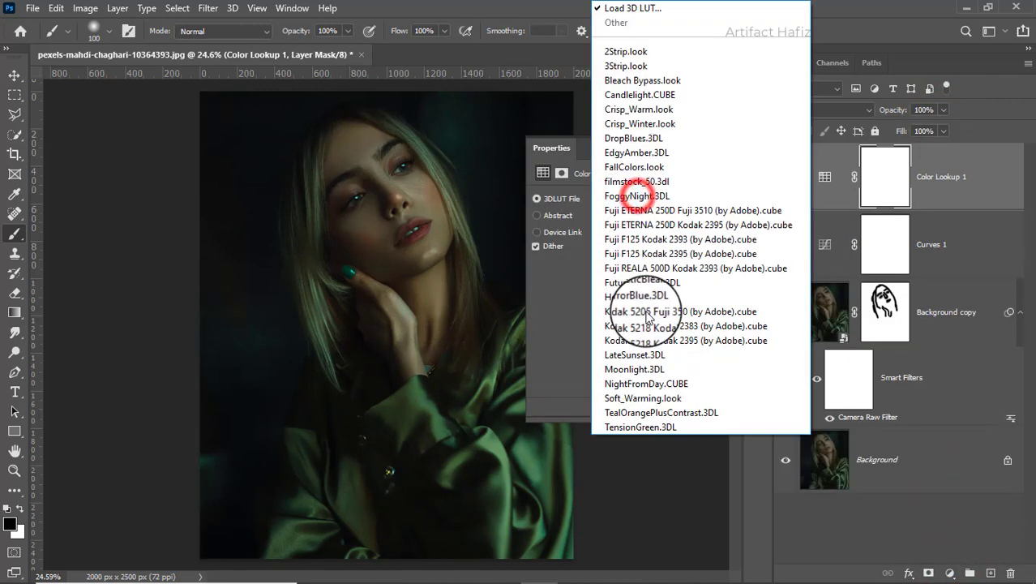
left_click(651, 399)
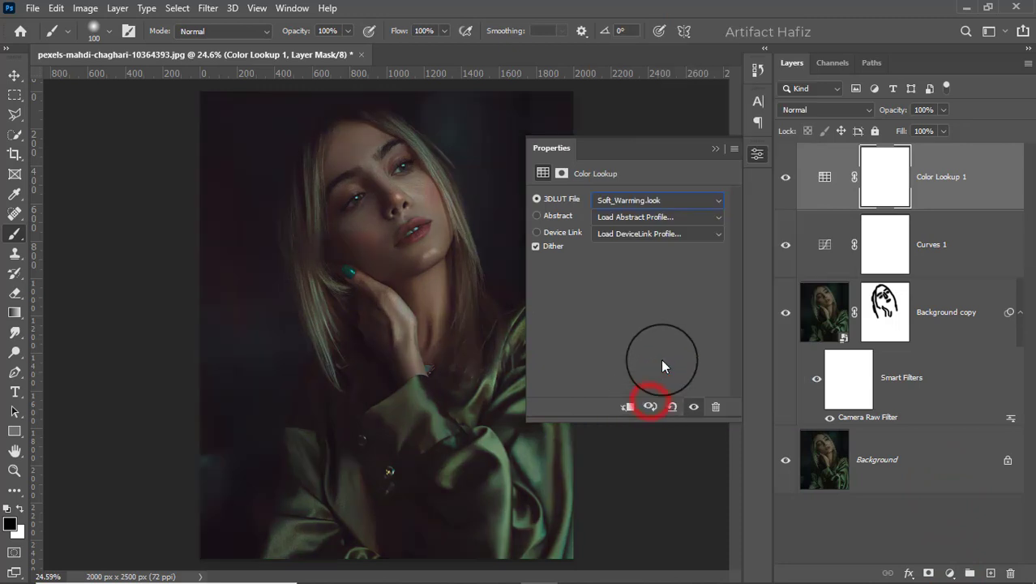
left_click(714, 151)
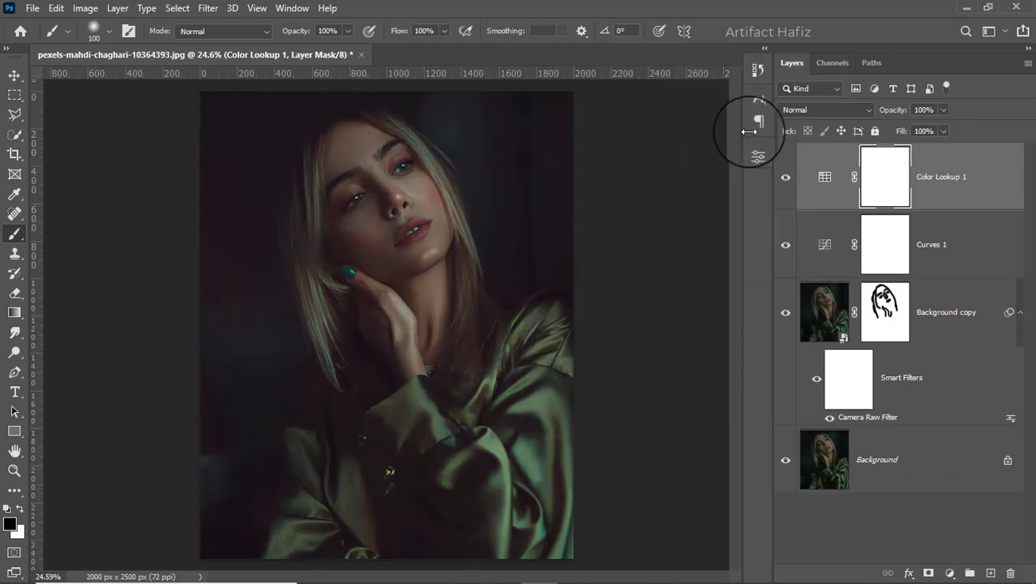
Set the Color Lookup layer's blend mode to Luminosity and its opacity to 42%
left_click(824, 107)
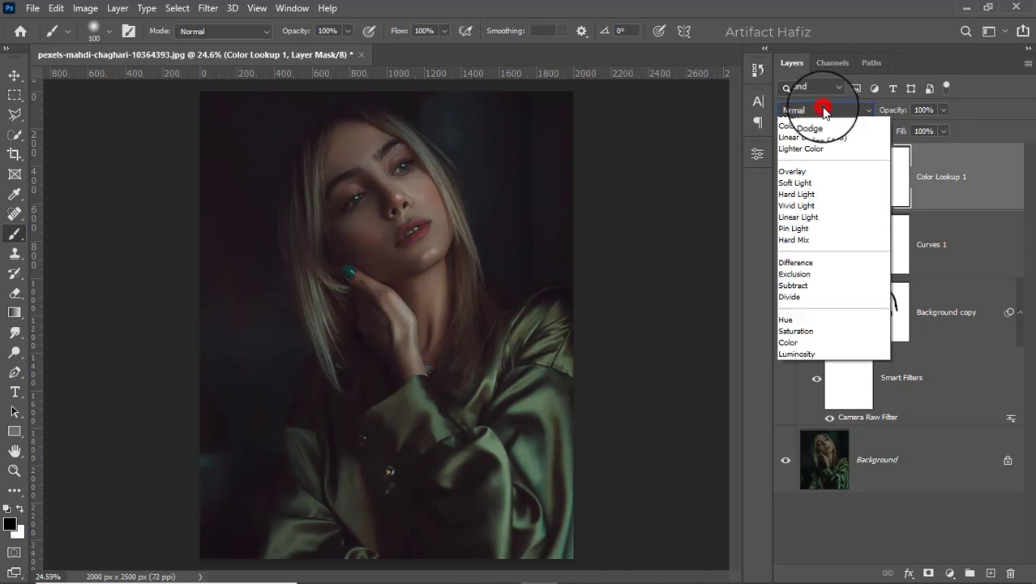
left_click(797, 476)
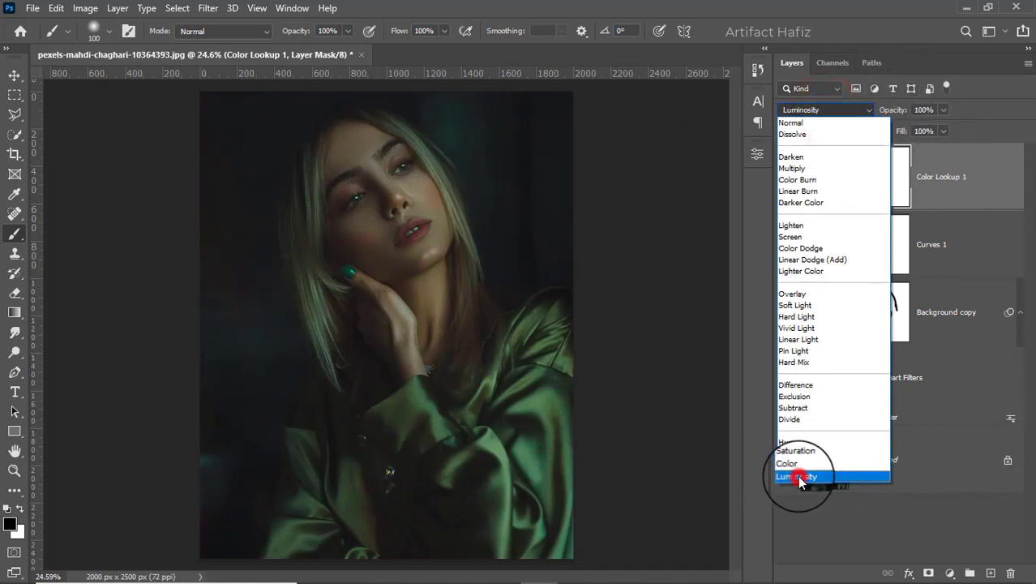
left_click_drag(942, 107, 904, 129)
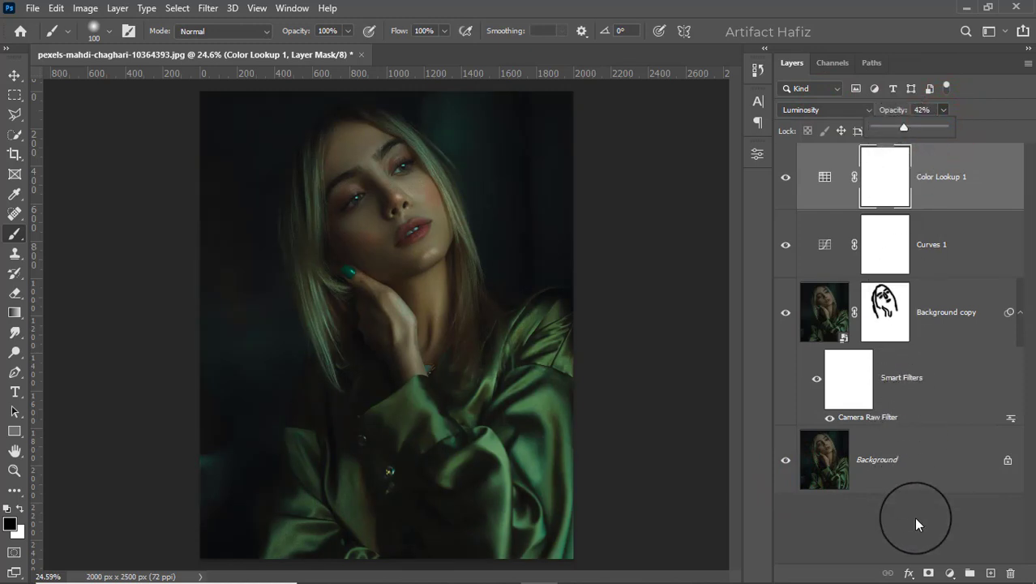
Add a Levels adjustment layer above the Color Lookup layer and set its RGB black input level to 6
left_click(950, 573)
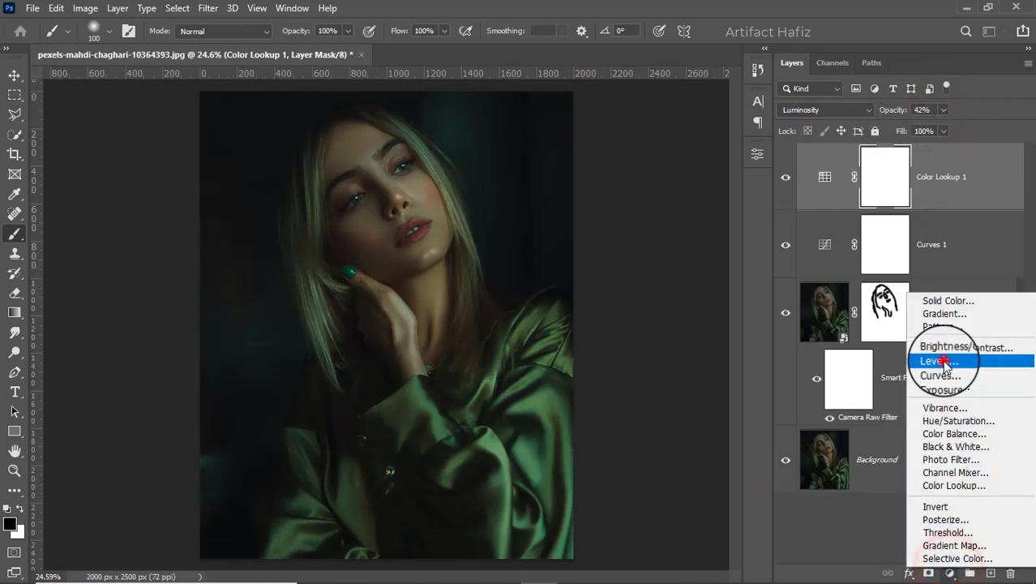
left_click(941, 360)
left_click_drag(558, 307, 565, 311)
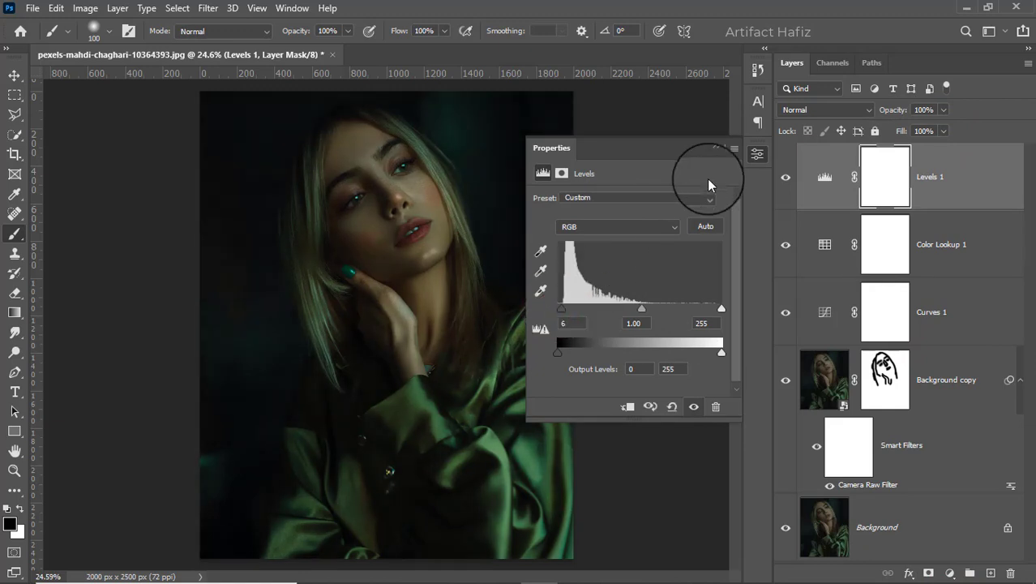
left_click(716, 147)
Stamp all visible layers into a new layer above Levels 1 and convert it for smart filters
left_click(943, 170)
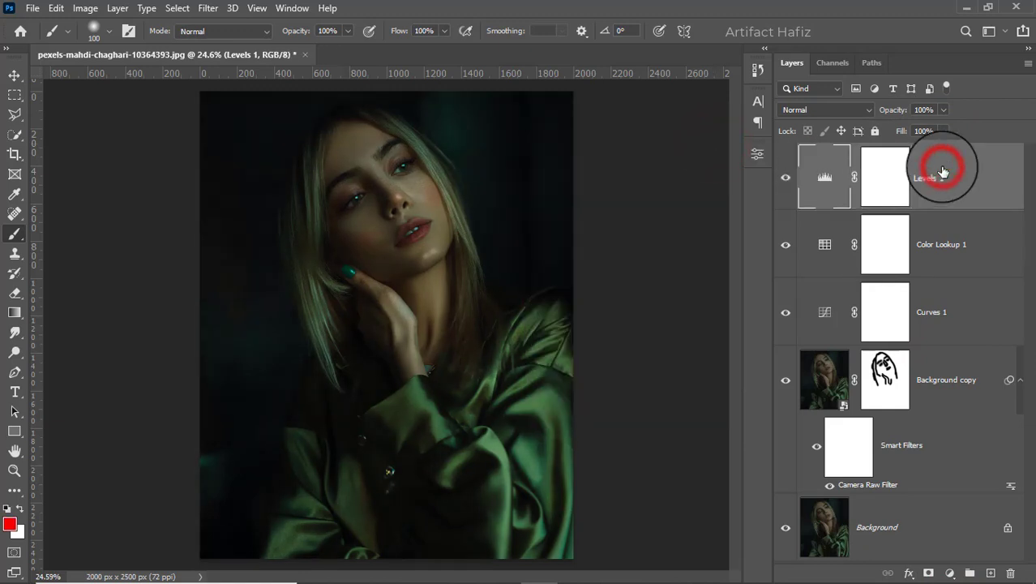
key("ctrl+alt+shift+e")
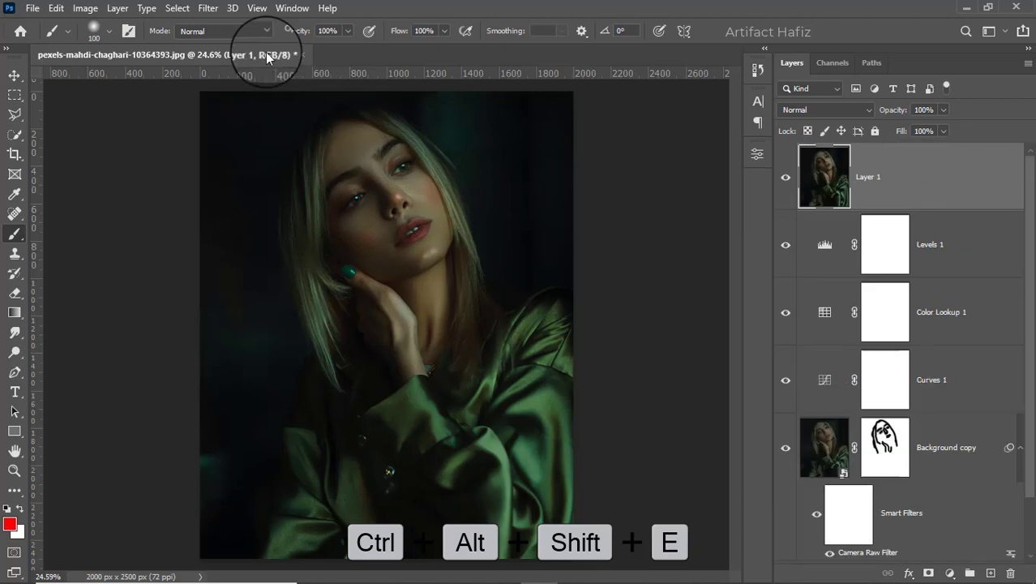
left_click(208, 8)
left_click(219, 43)
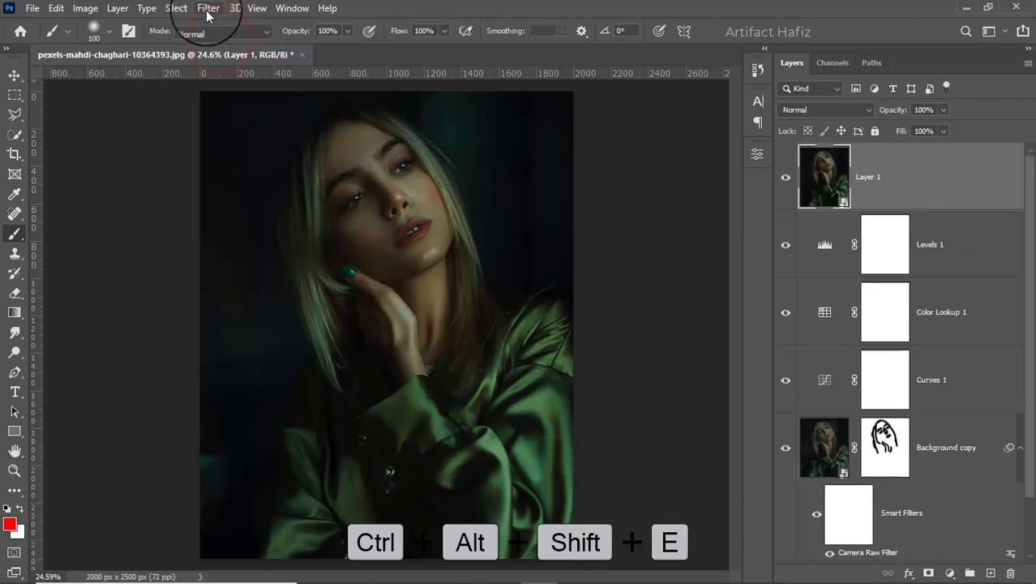
In the Camera Raw Filter for the merged layer, set Highlights -23, Shadows +15, Whites +48, Blacks +6, Texture -3, Clarity +2 and Dehaze -5
left_click(208, 8)
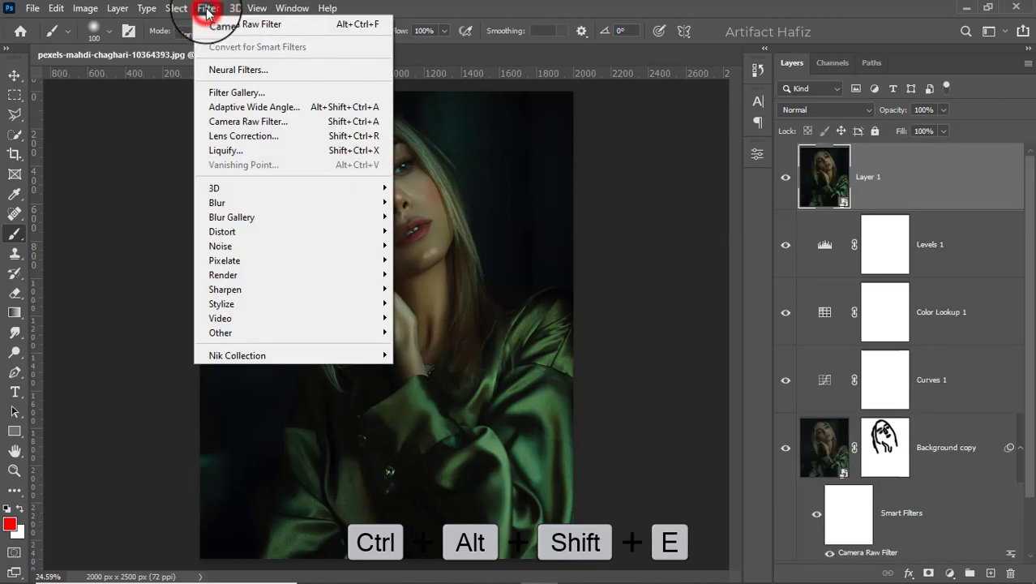
left_click(241, 122)
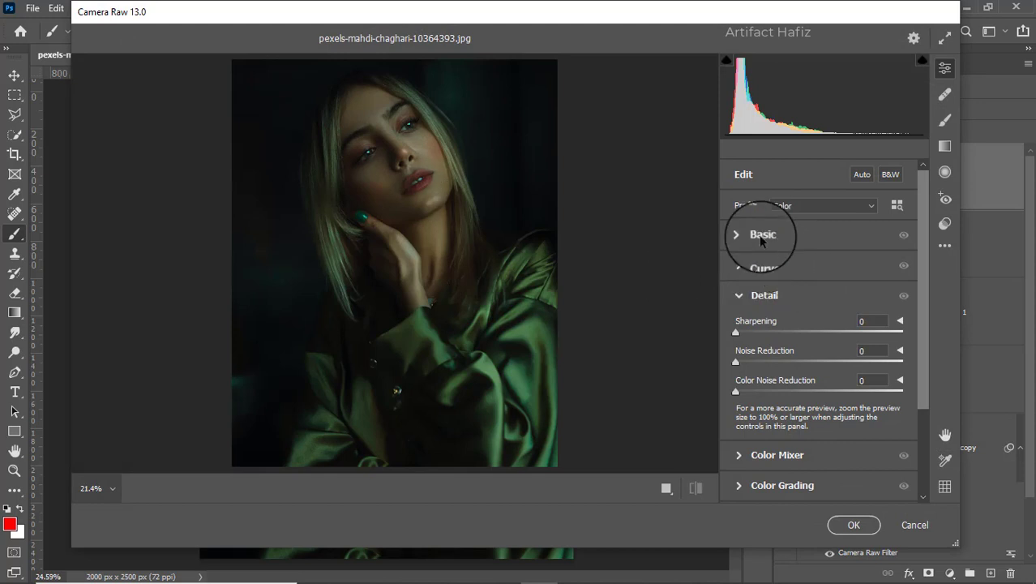
left_click(739, 237)
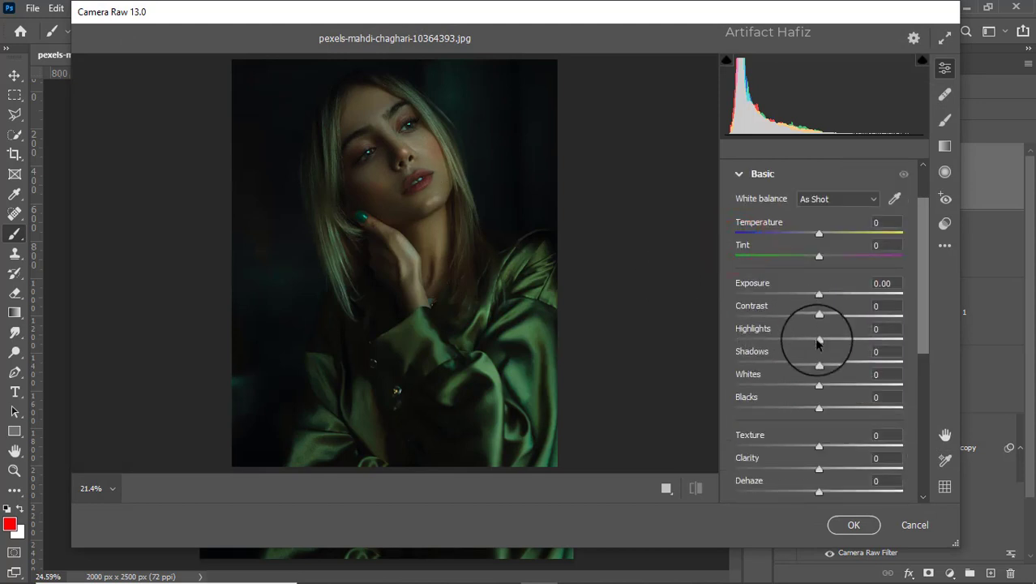
left_click_drag(819, 338, 797, 348)
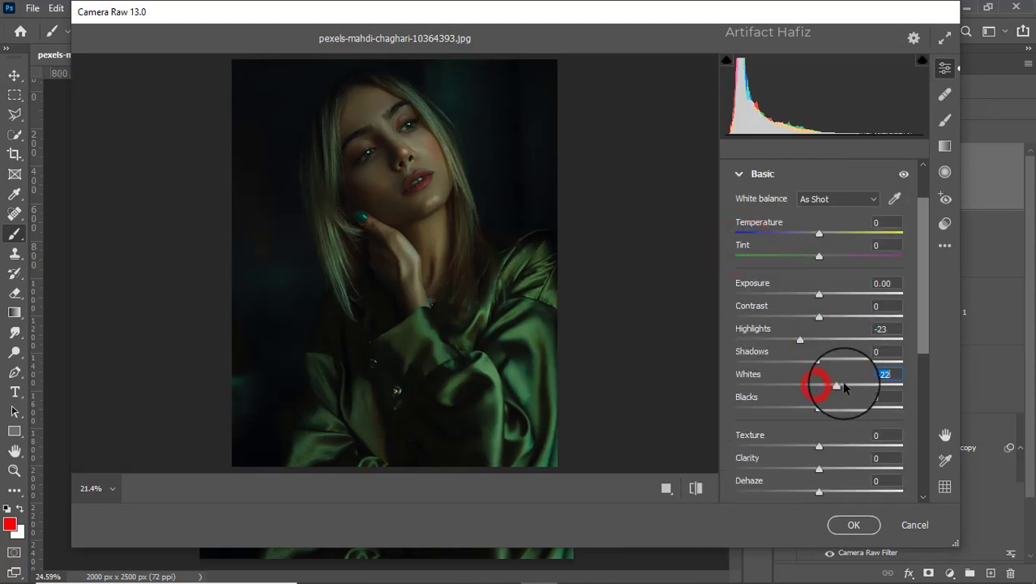
left_click_drag(844, 385, 832, 363)
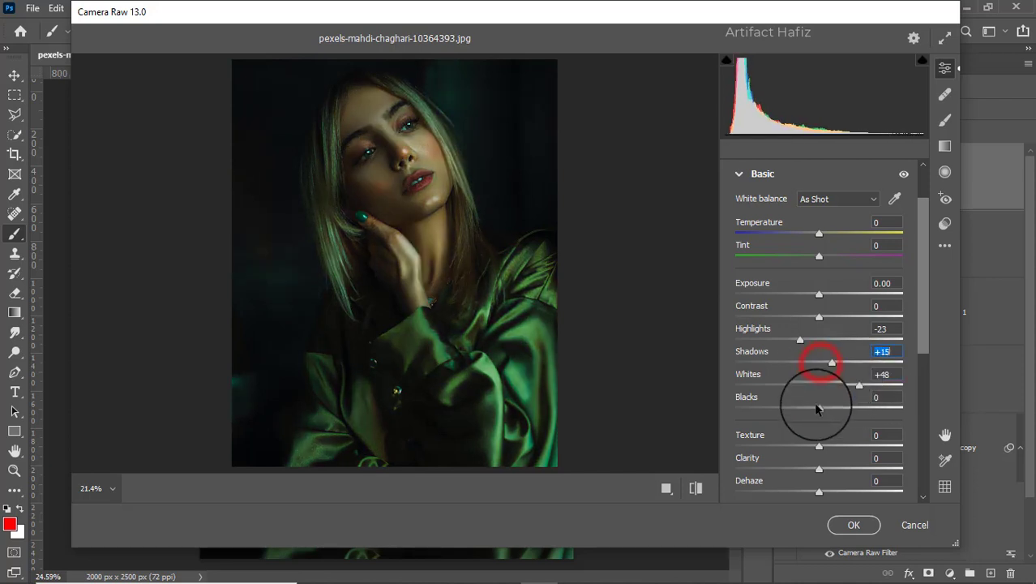
left_click_drag(831, 408, 814, 493)
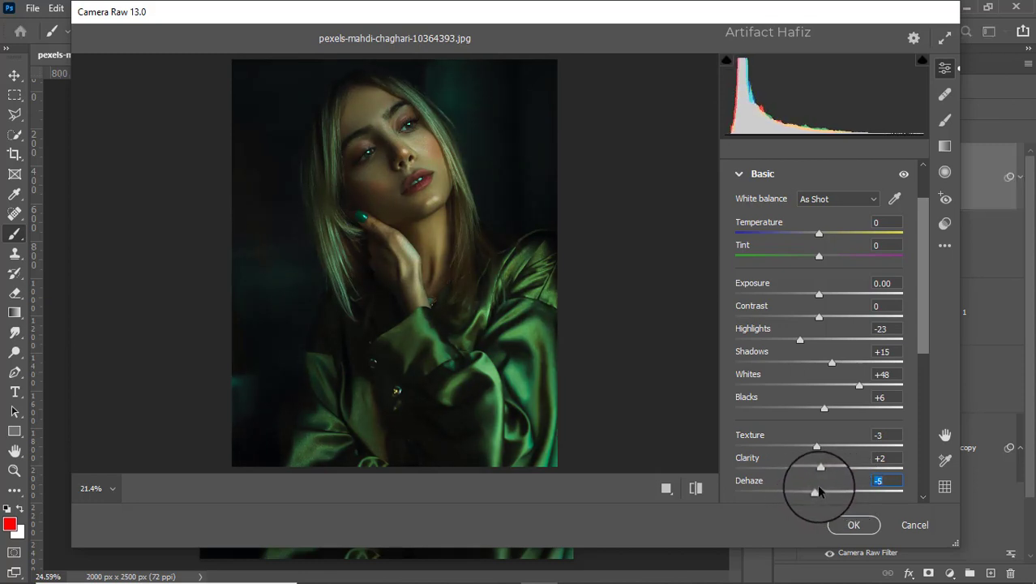
key("XF86AudioLowerVolume")
key("XF86AudioLowerVolume")
key("XF86AudioLowerVolume")
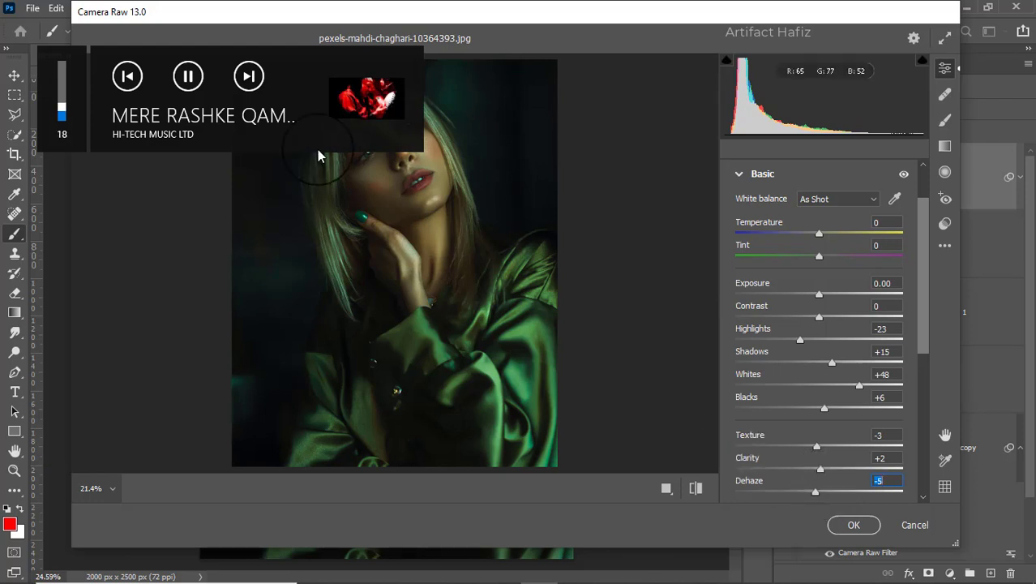
left_click(249, 75)
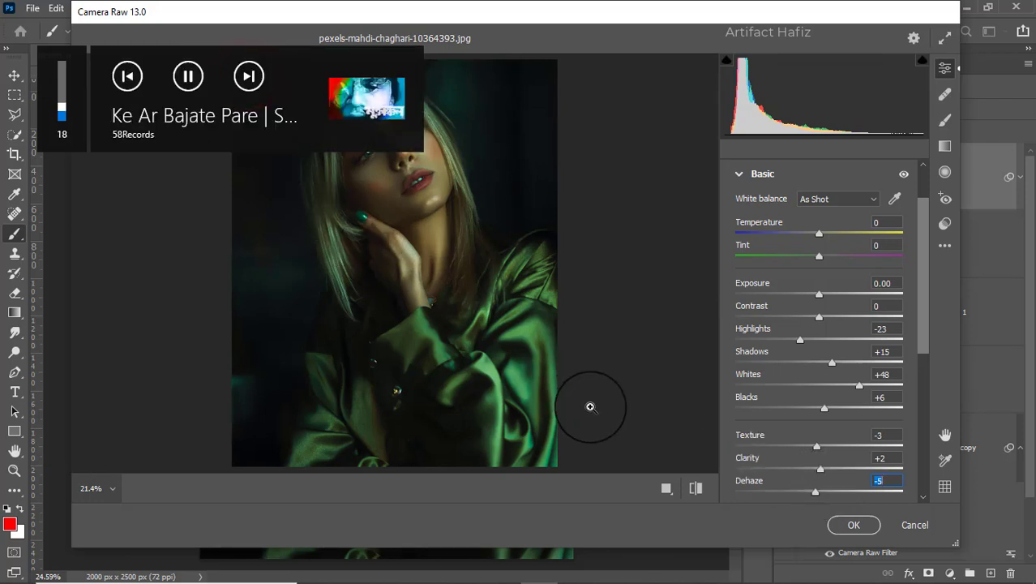
left_click(242, 77)
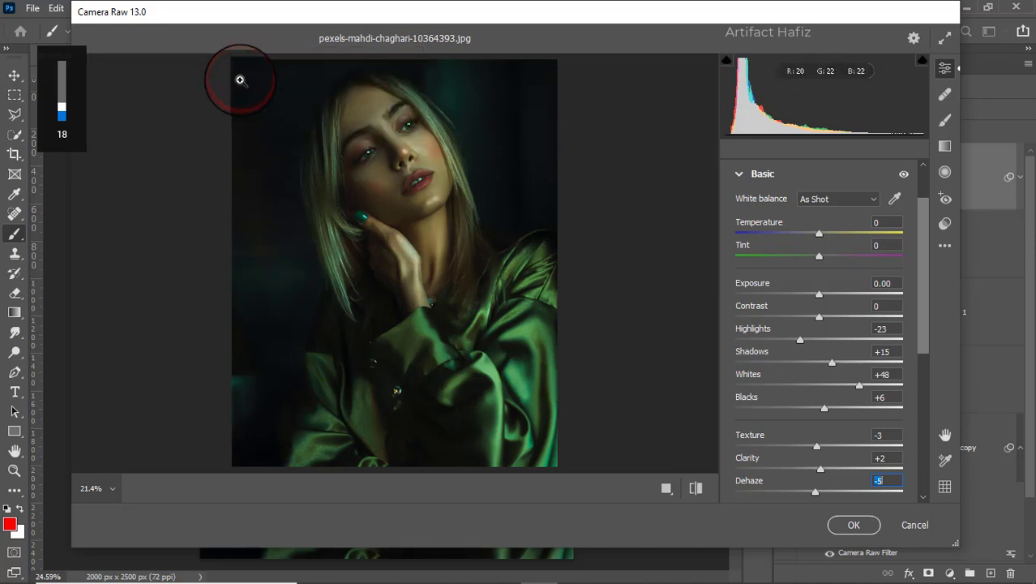
left_click(249, 77)
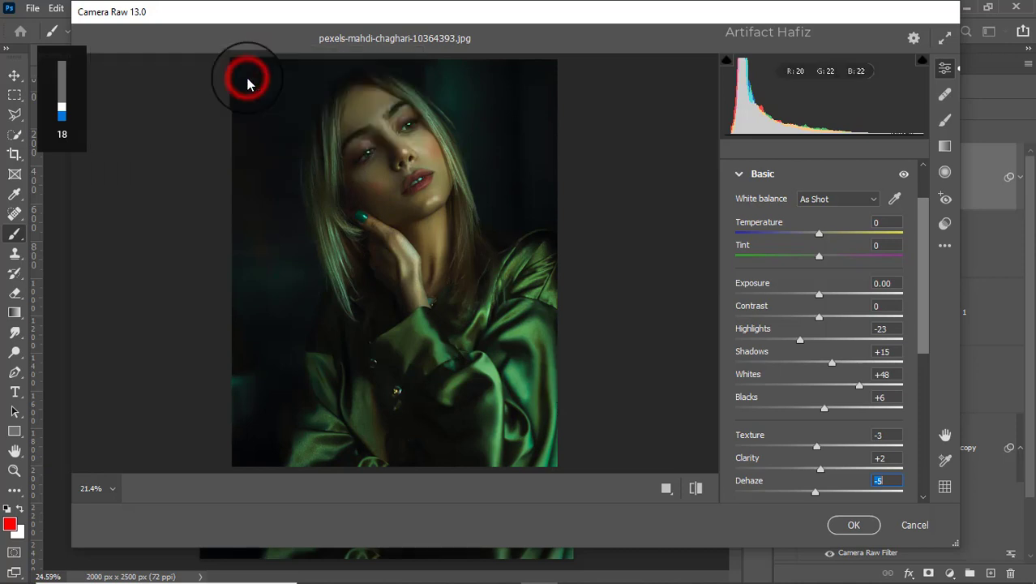
left_click(249, 77)
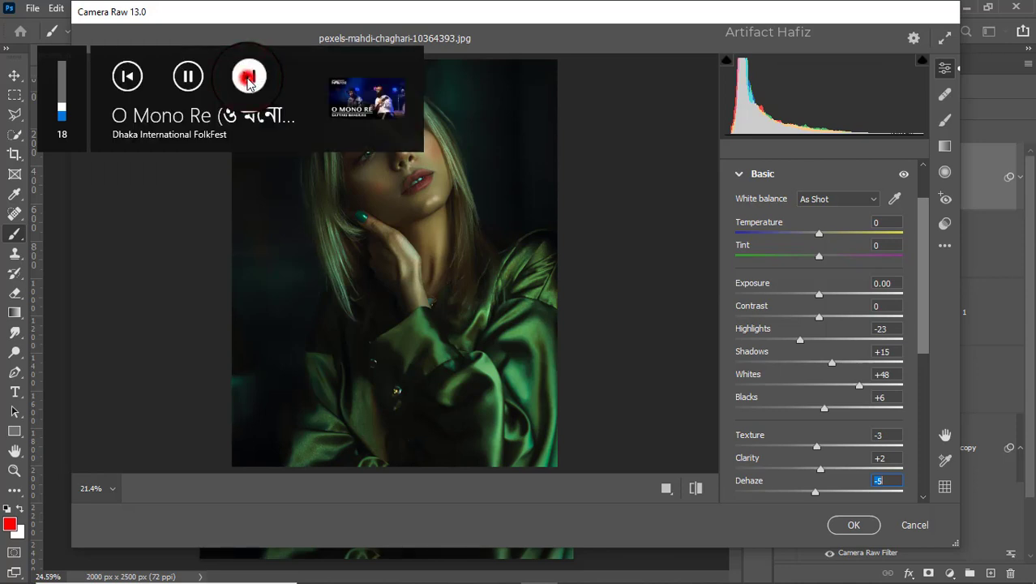
left_click(249, 78)
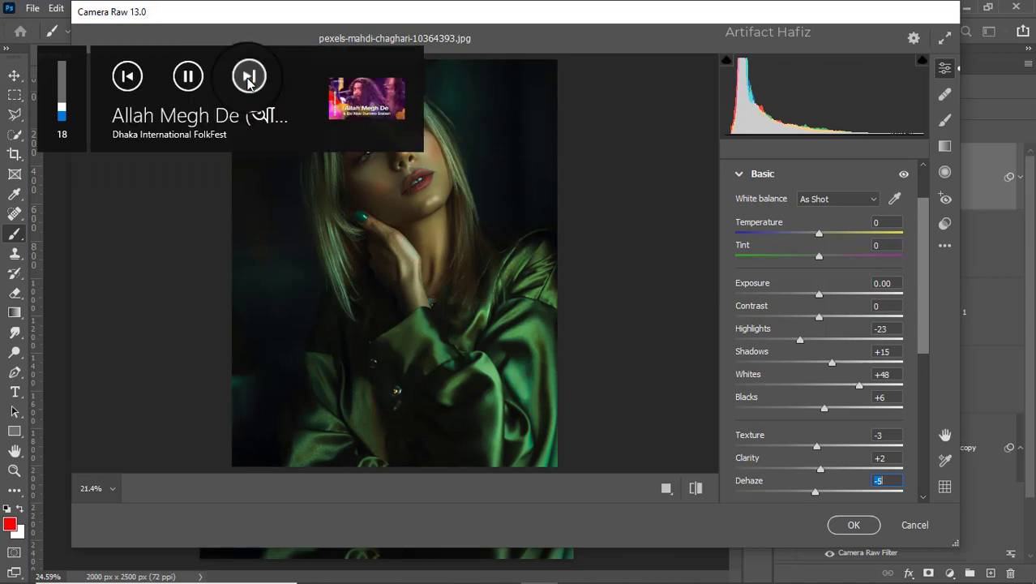
left_click(249, 78)
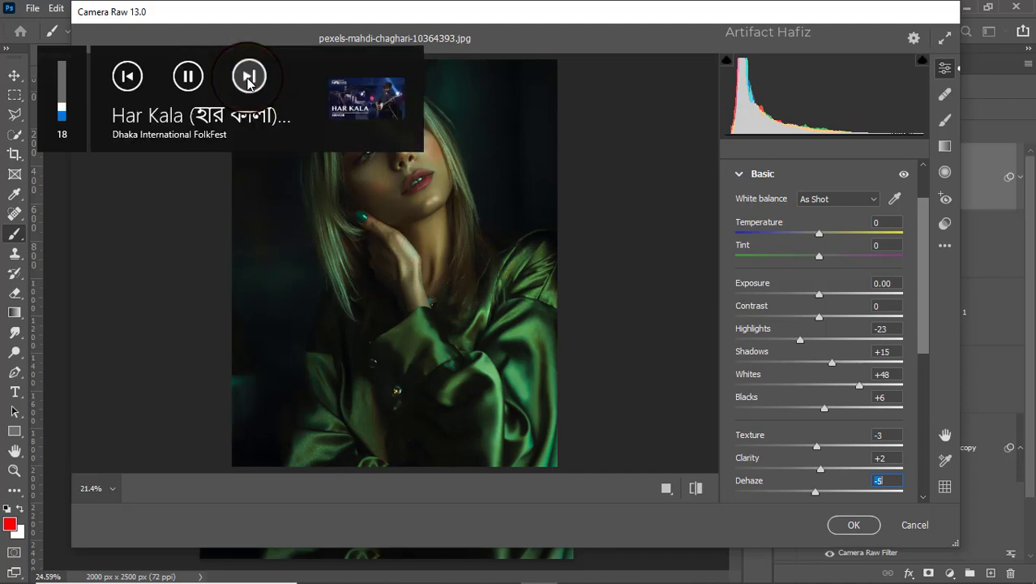
left_click(249, 78)
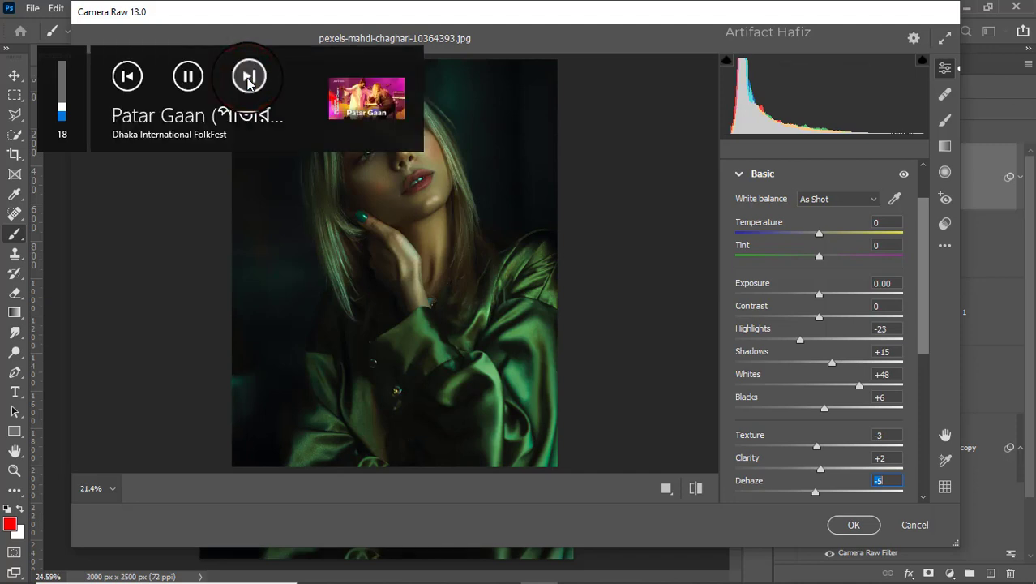
left_click(249, 77)
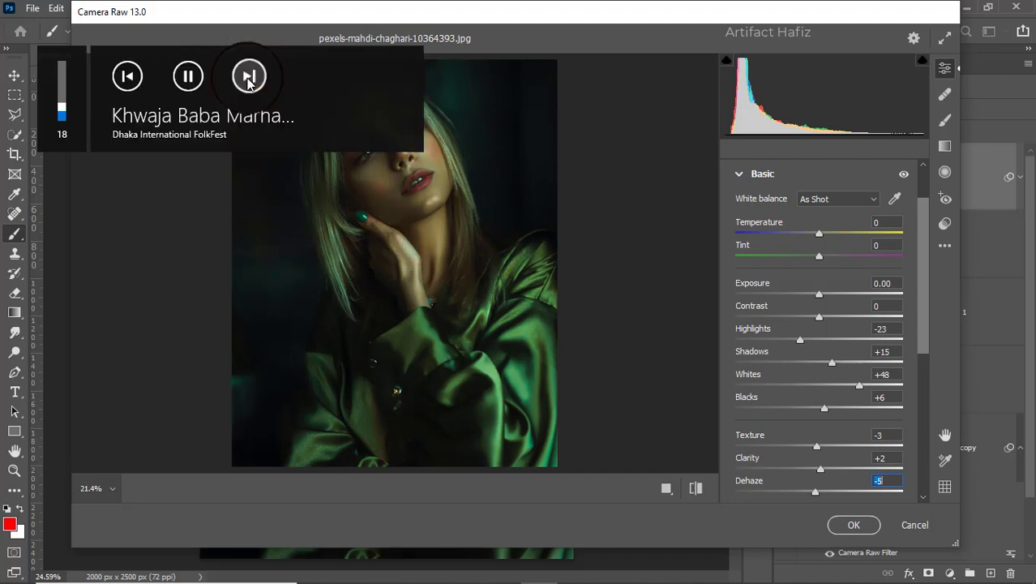
left_click(249, 78)
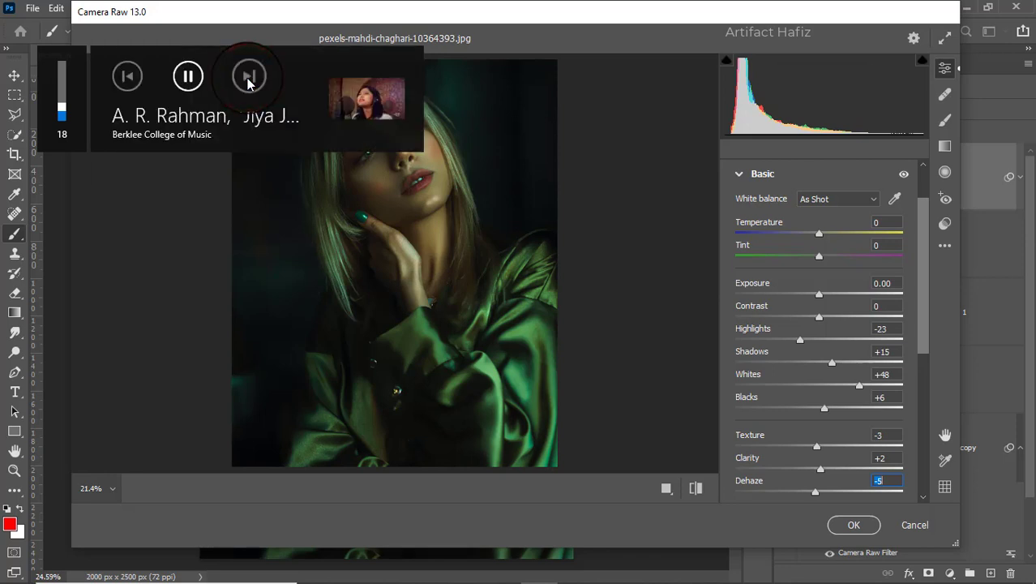
left_click(249, 79)
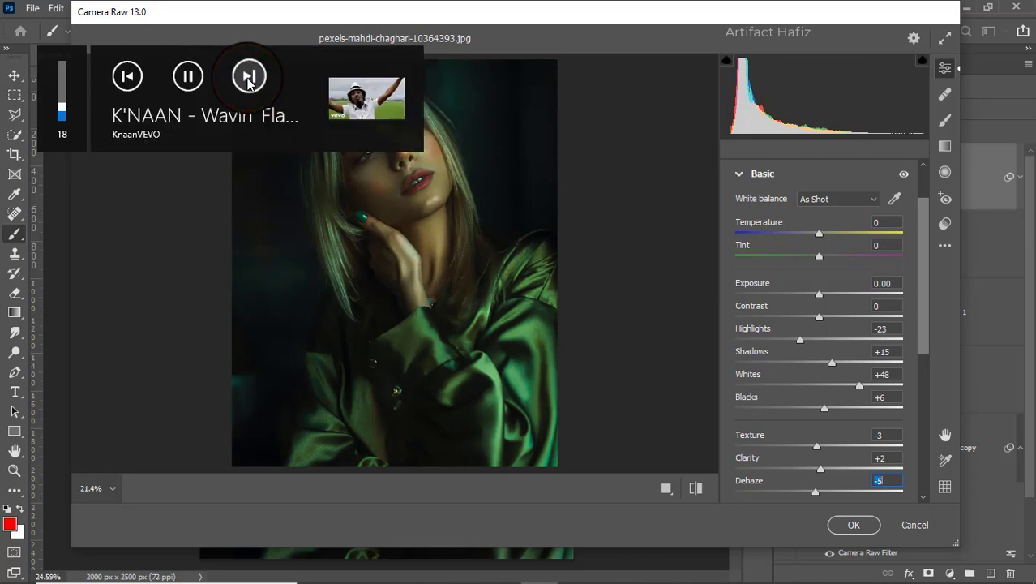
left_click(248, 81)
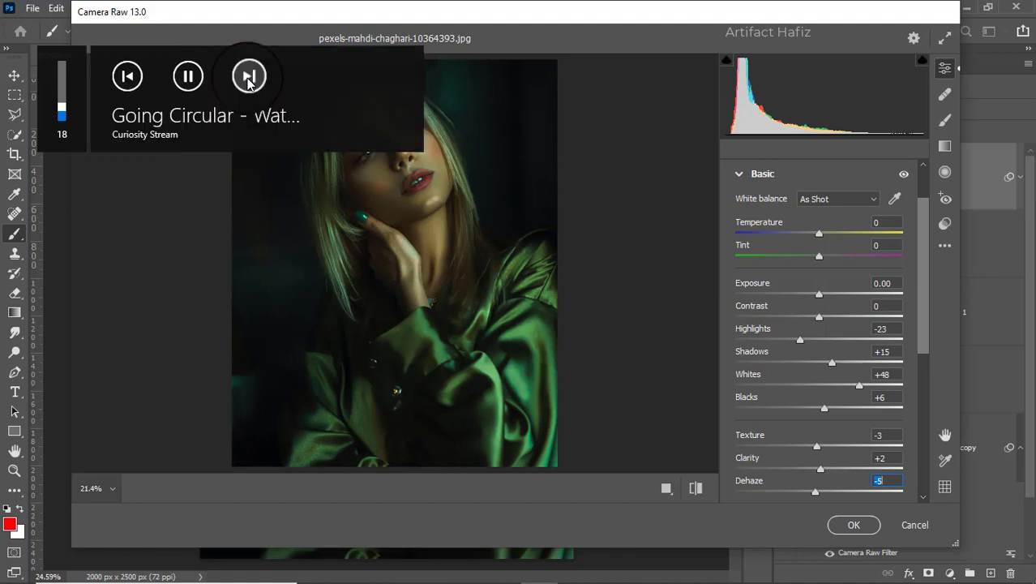
left_click(248, 81)
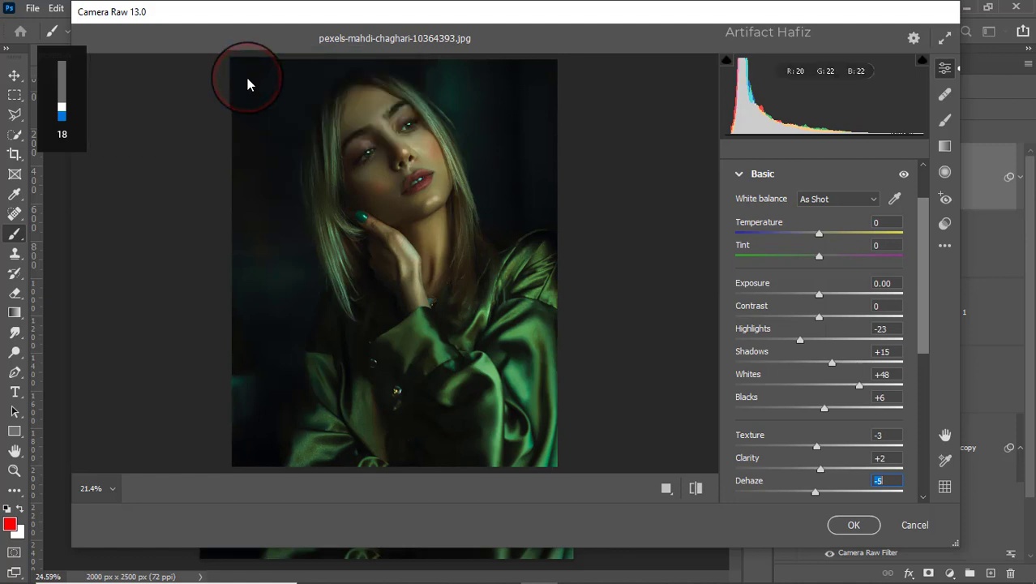
left_click(248, 81)
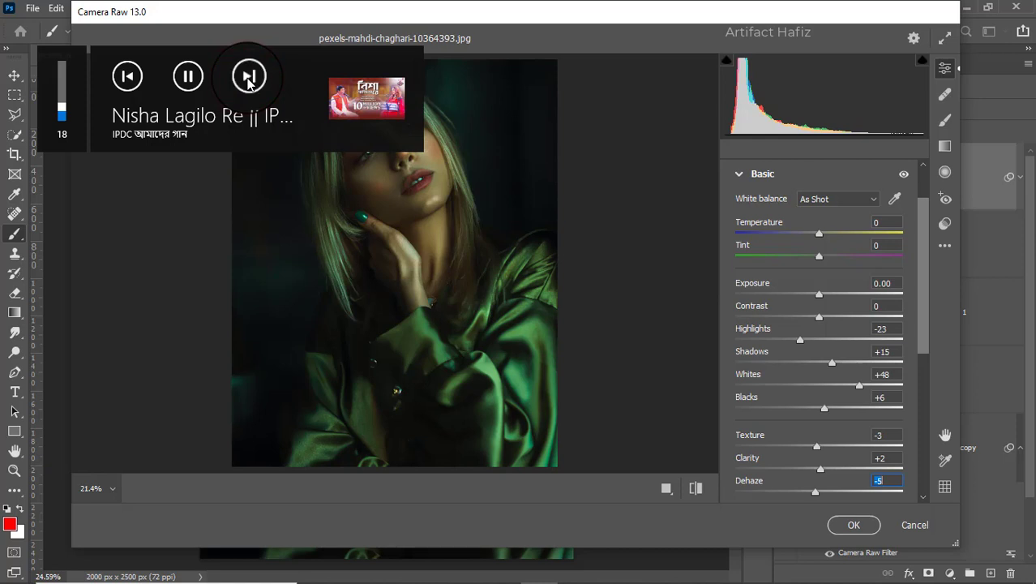
left_click(248, 81)
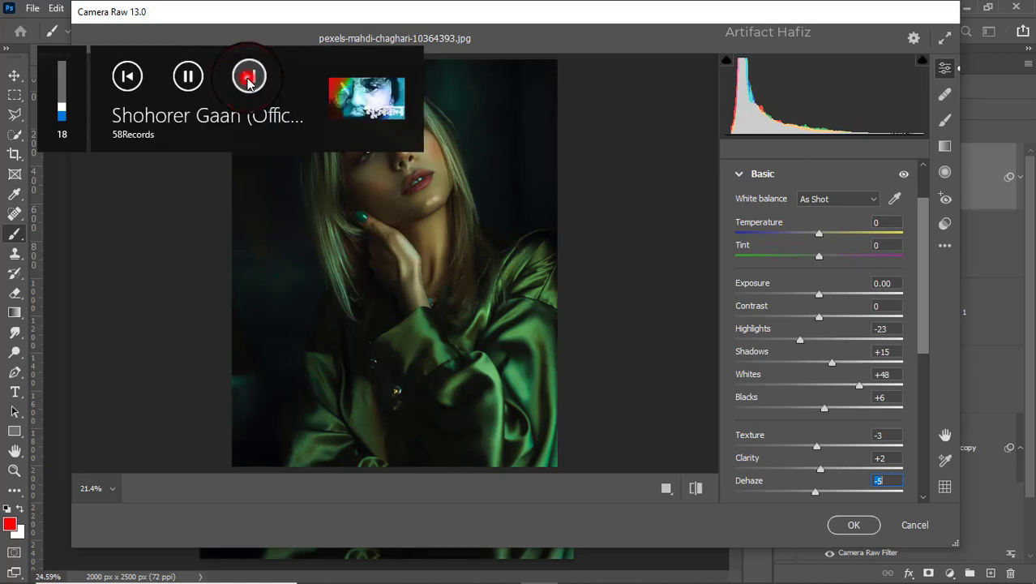
left_click(248, 80)
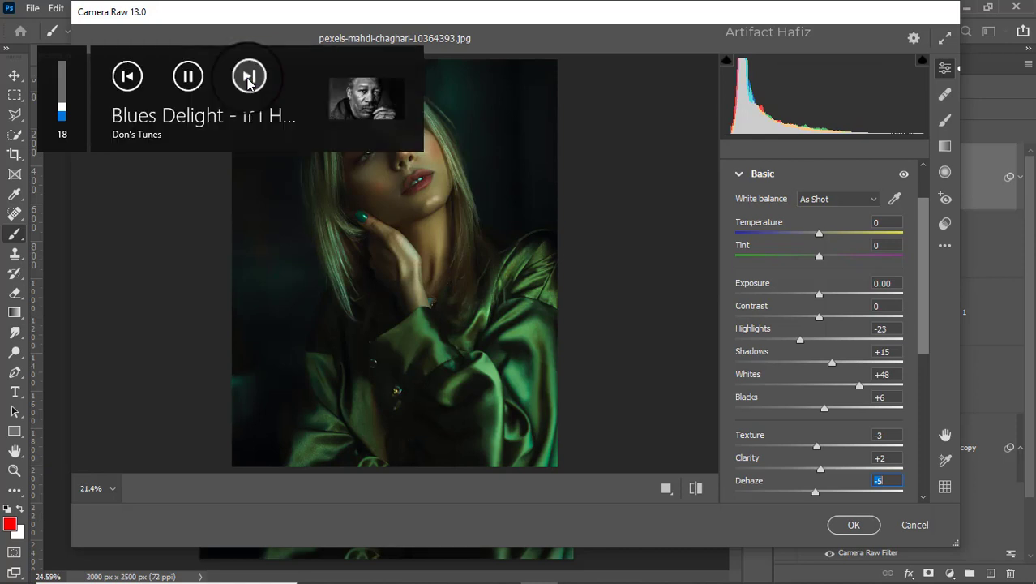
left_click(249, 80)
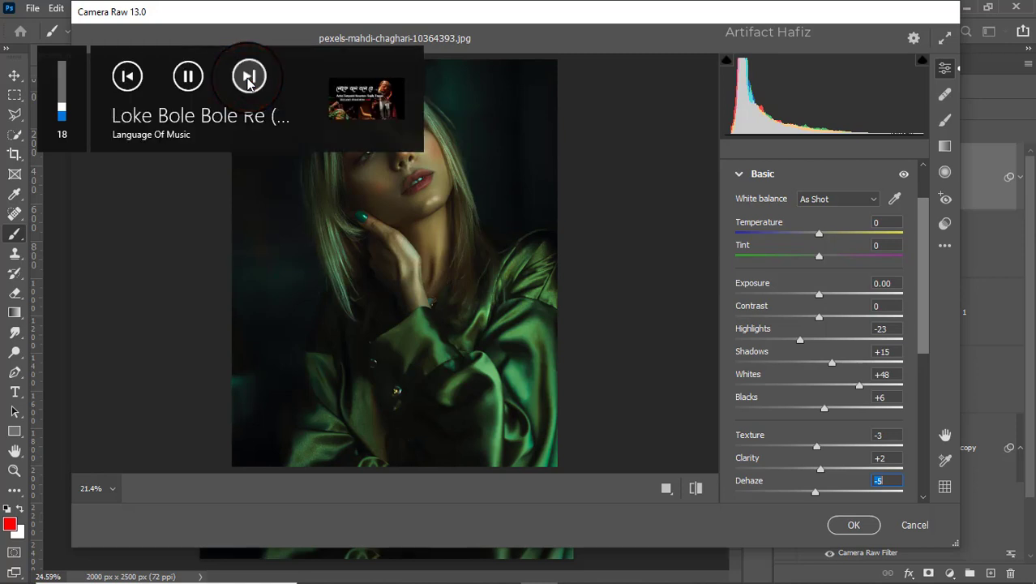
left_click(248, 79)
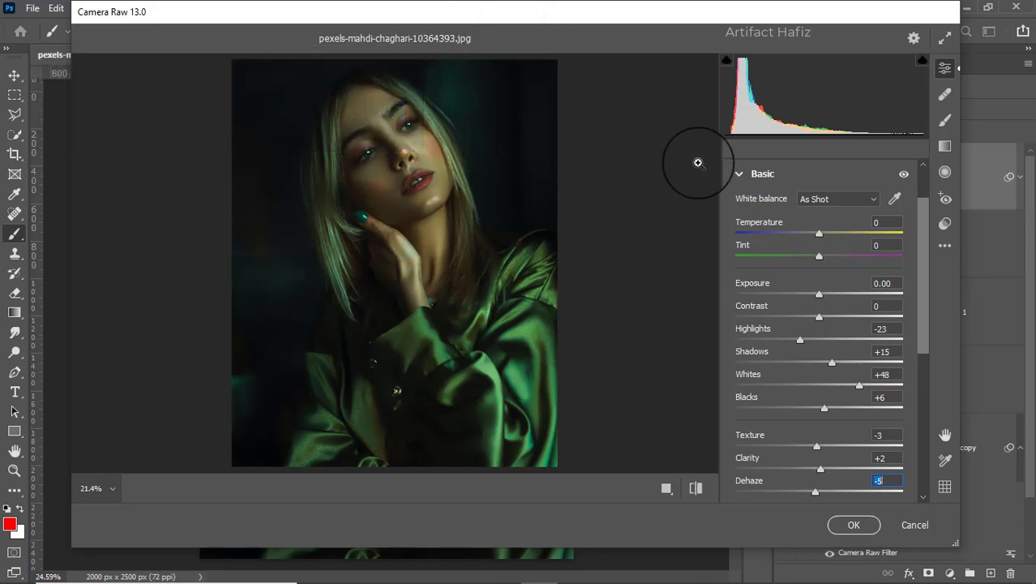
On the blue channel curve, raise the black point to output 10 and add a point at input 64, output 66
scroll(802, 343, "down", 3)
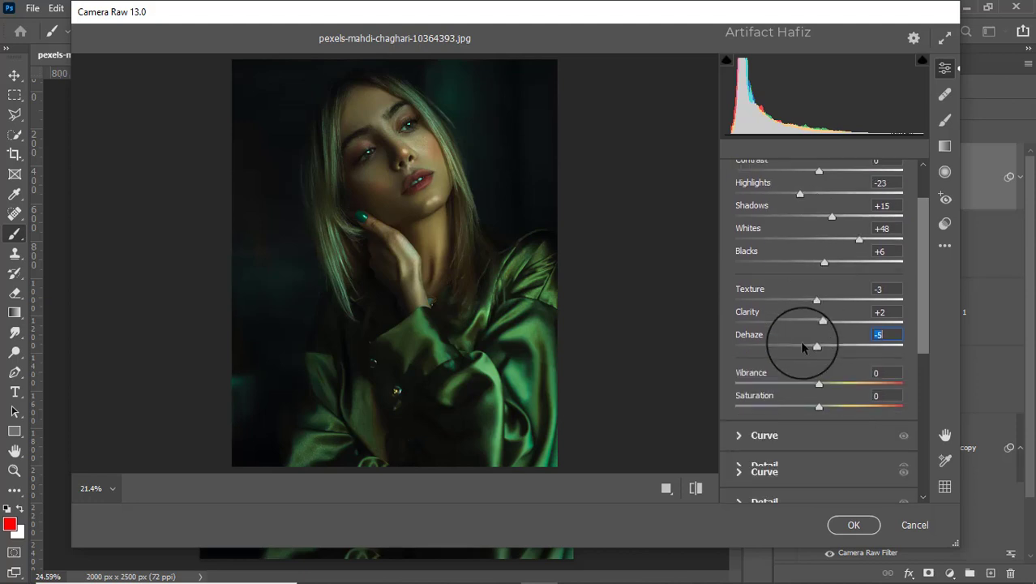
scroll(803, 344, "down", 3)
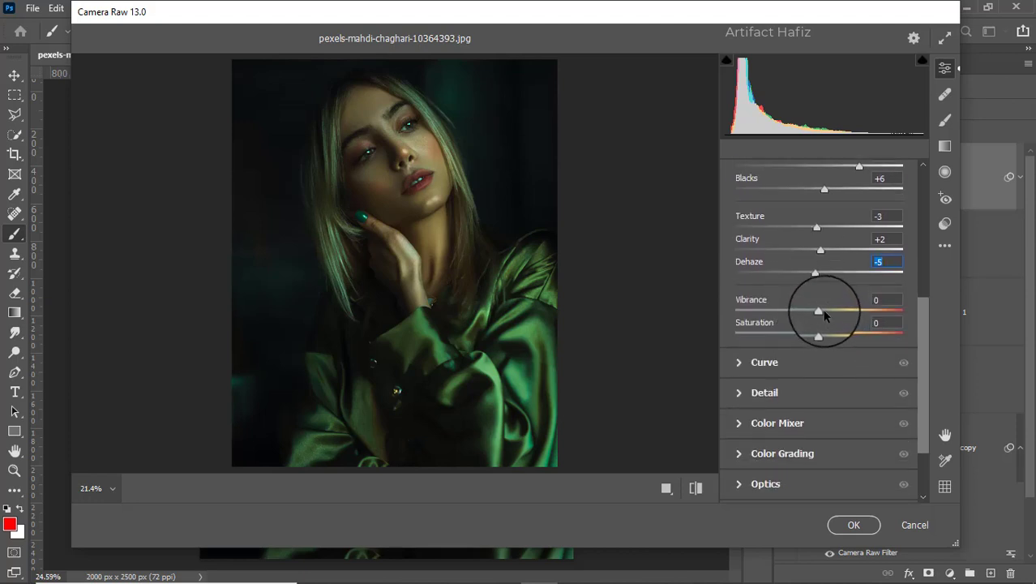
left_click(753, 364)
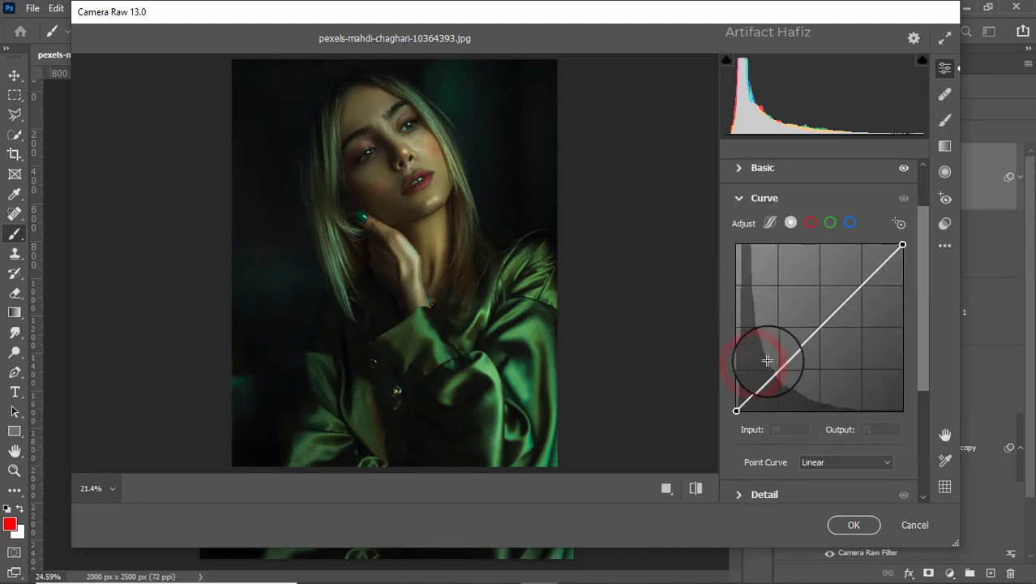
left_click(850, 222)
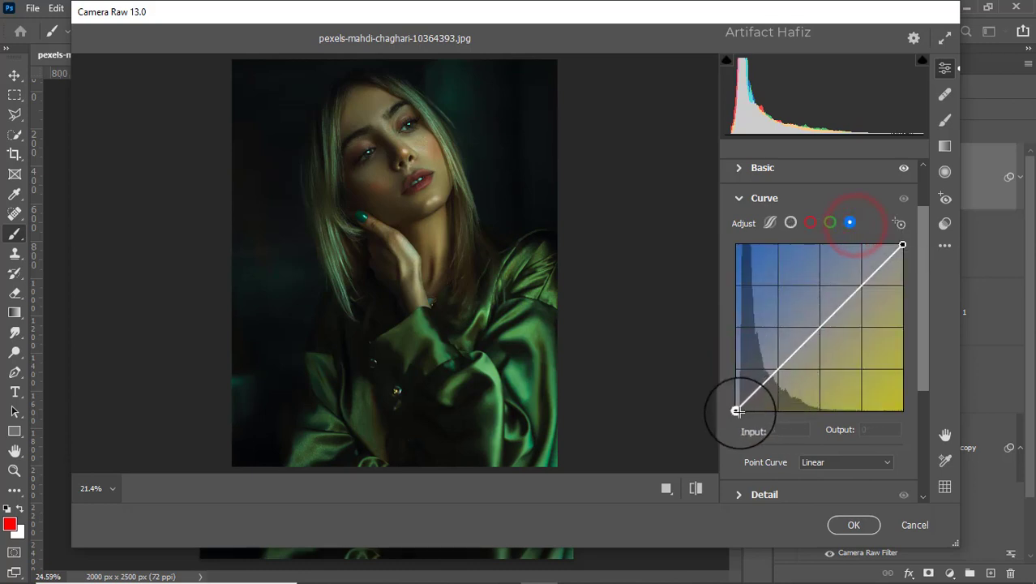
left_click_drag(736, 411, 736, 404)
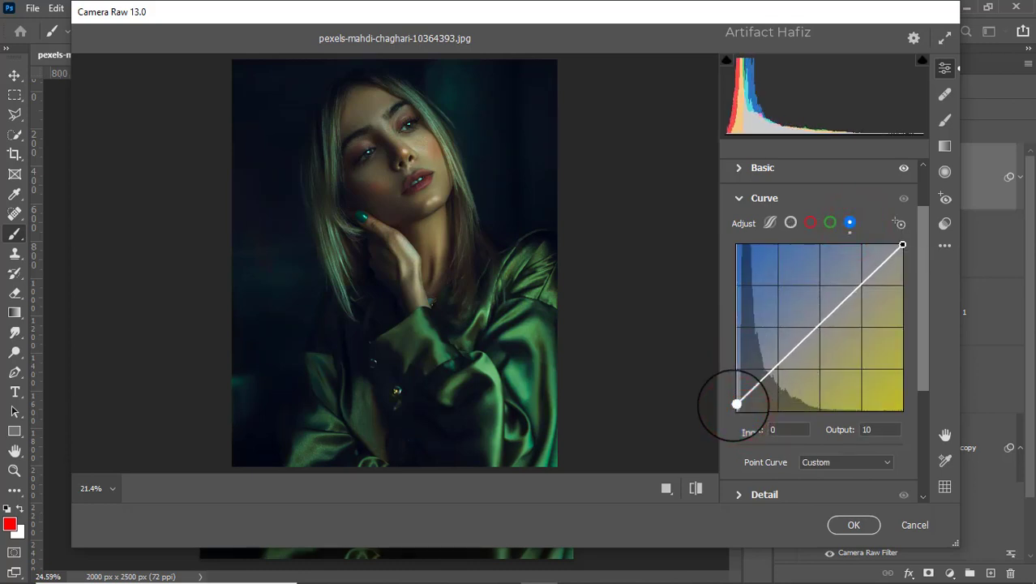
left_click(776, 370)
left_click_drag(776, 370, 778, 367)
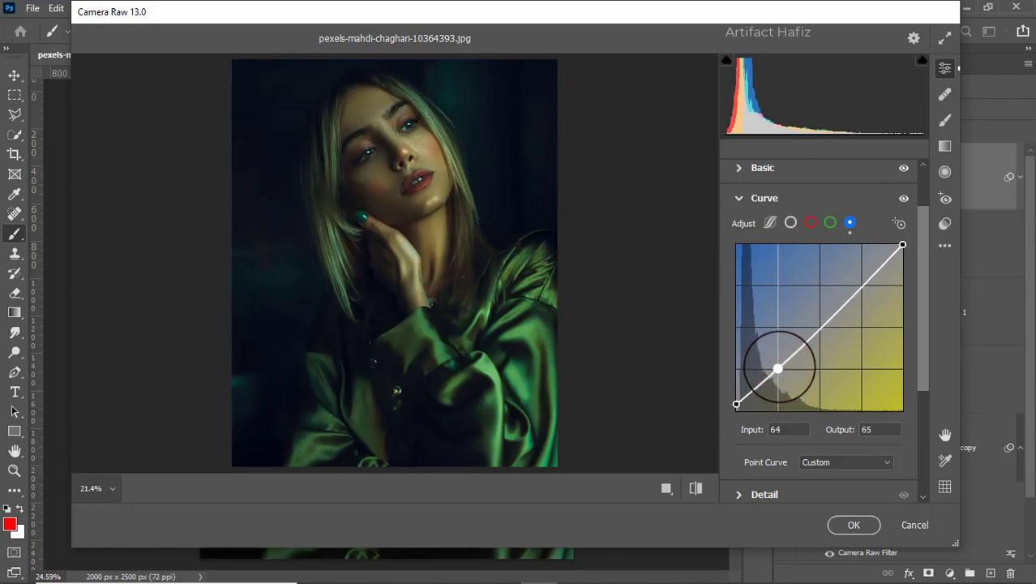
In the Detail settings, set Sharpening to 12, Noise Reduction to 7 and Color Noise Reduction to 5
scroll(765, 349, "down", 3)
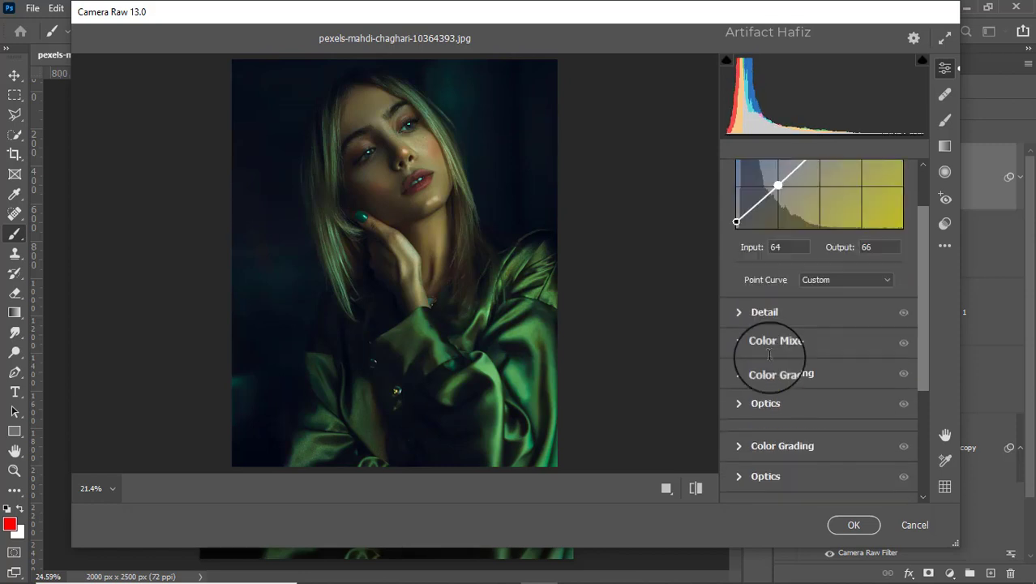
left_click(766, 315)
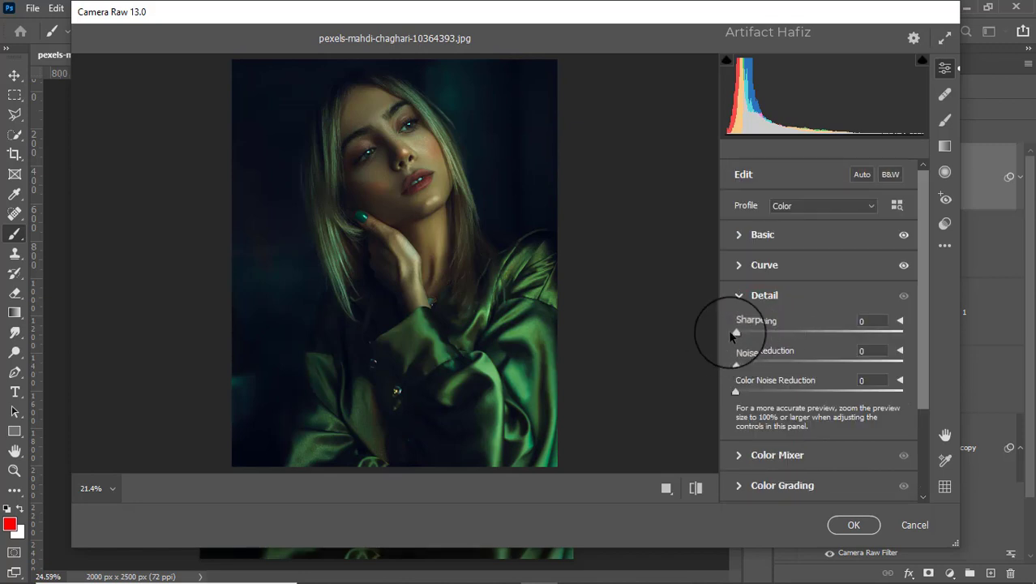
left_click_drag(737, 334, 747, 365)
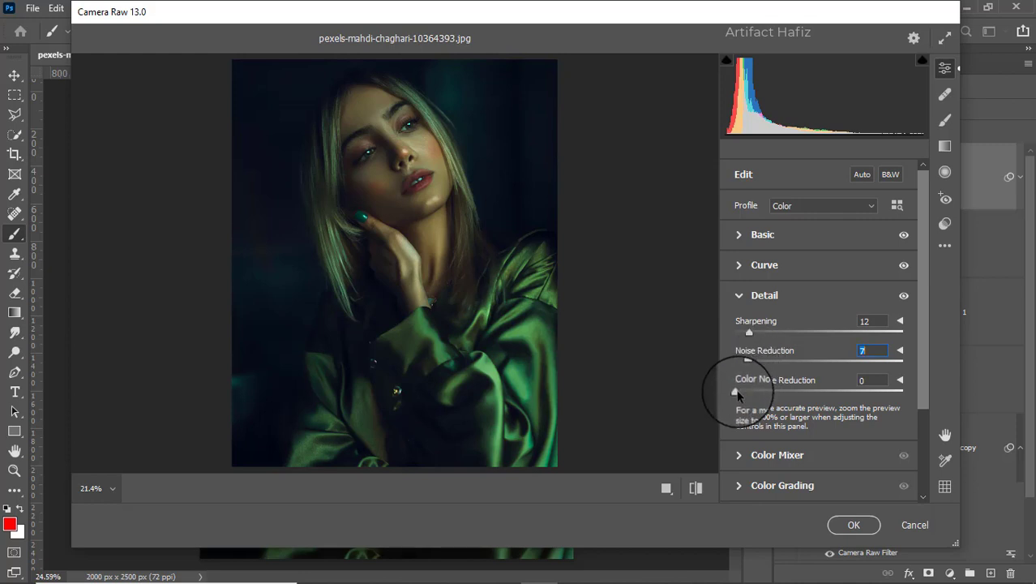
left_click_drag(736, 392, 744, 393)
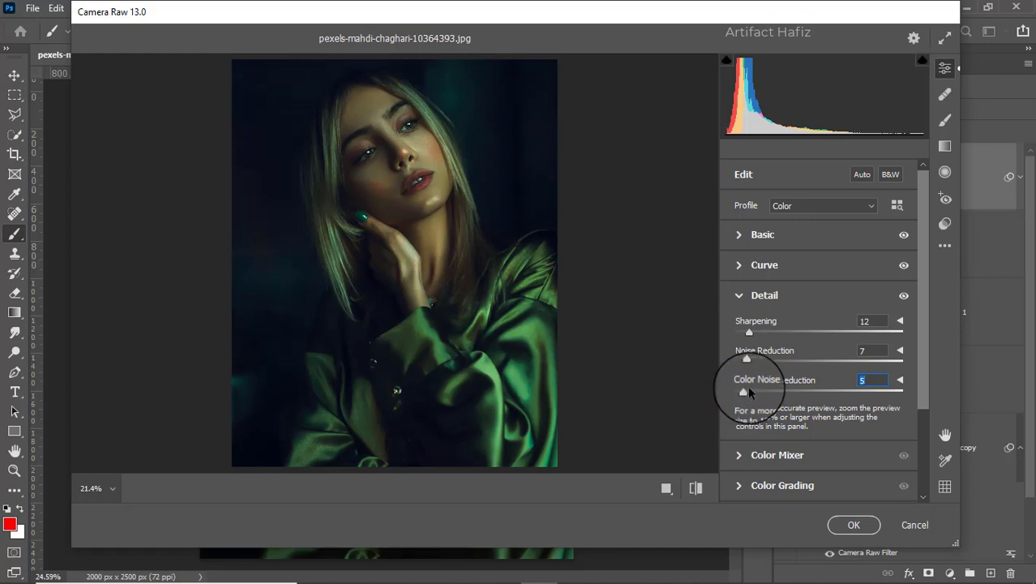
In the Color Mixer, set the saturation of Reds to +9, Yellows -7, Greens -9, Aquas +11 and Blues +15
scroll(747, 385, "down", 1)
scroll(748, 382, "down", 1)
left_click(748, 346)
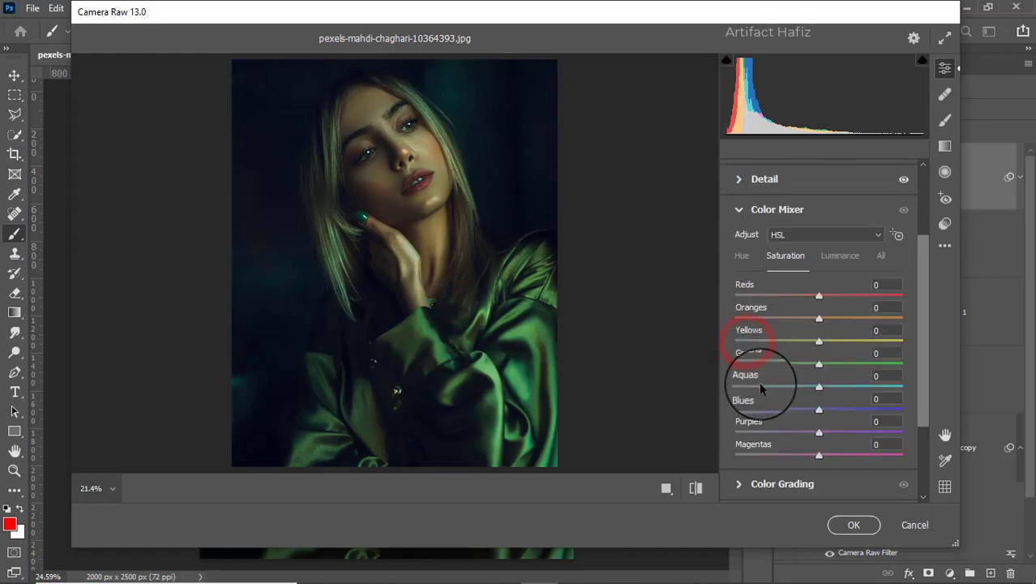
left_click(786, 256)
mouse_move(819, 296)
left_mouse_down()
mouse_move(870, 301)
mouse_move(828, 299)
left_mouse_up()
left_click_drag(819, 340, 829, 408)
left_click(813, 362)
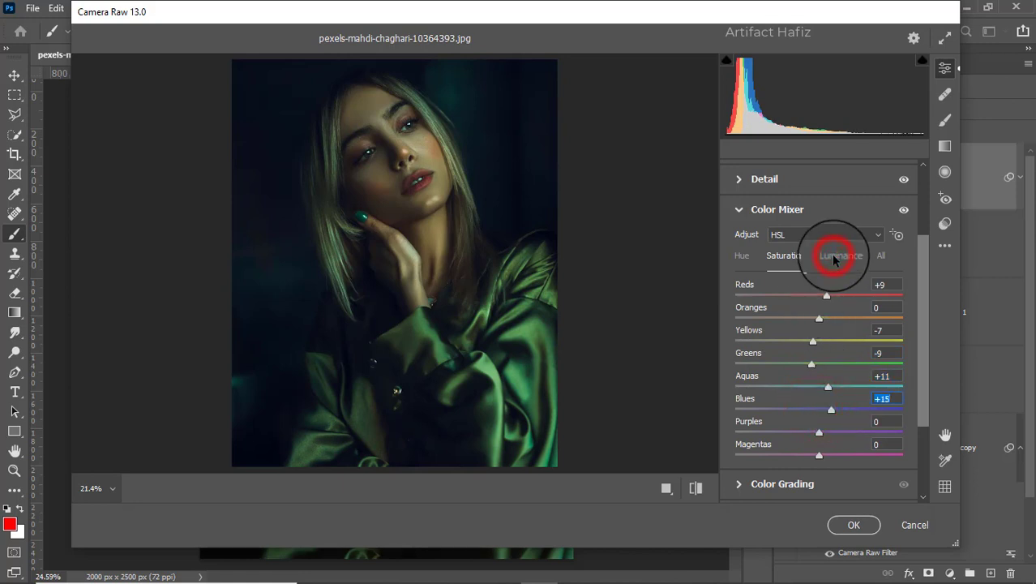
Set the Color Mixer luminance of Reds to +5, Oranges +2, Yellows +10, Greens +9, Aquas +6 and Blues +4
left_click(834, 256)
mouse_move(818, 324)
left_mouse_down()
mouse_move(839, 318)
mouse_move(814, 323)
left_mouse_up()
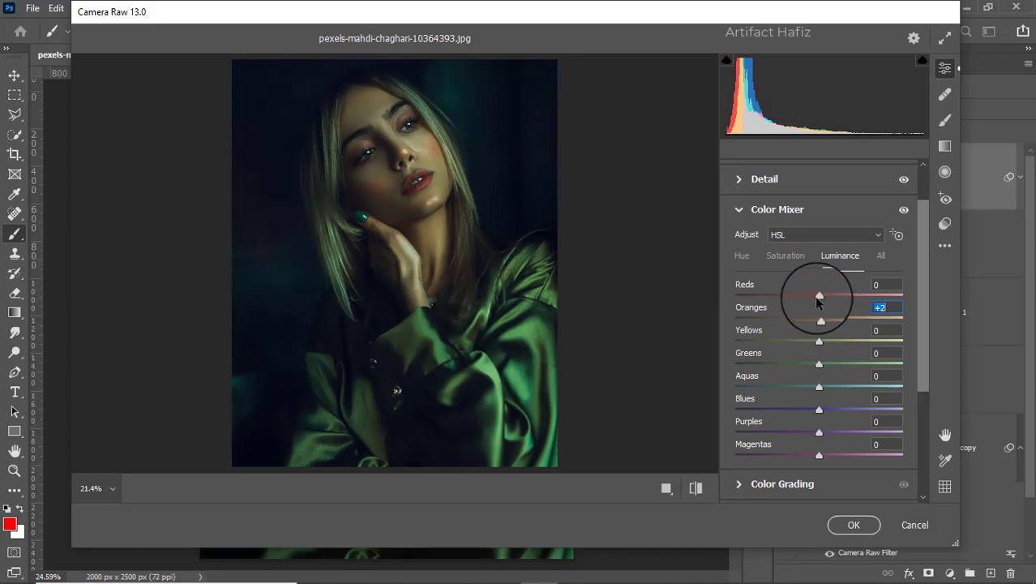
mouse_move(817, 299)
left_mouse_down()
mouse_move(803, 296)
mouse_move(835, 296)
mouse_move(822, 303)
left_mouse_up()
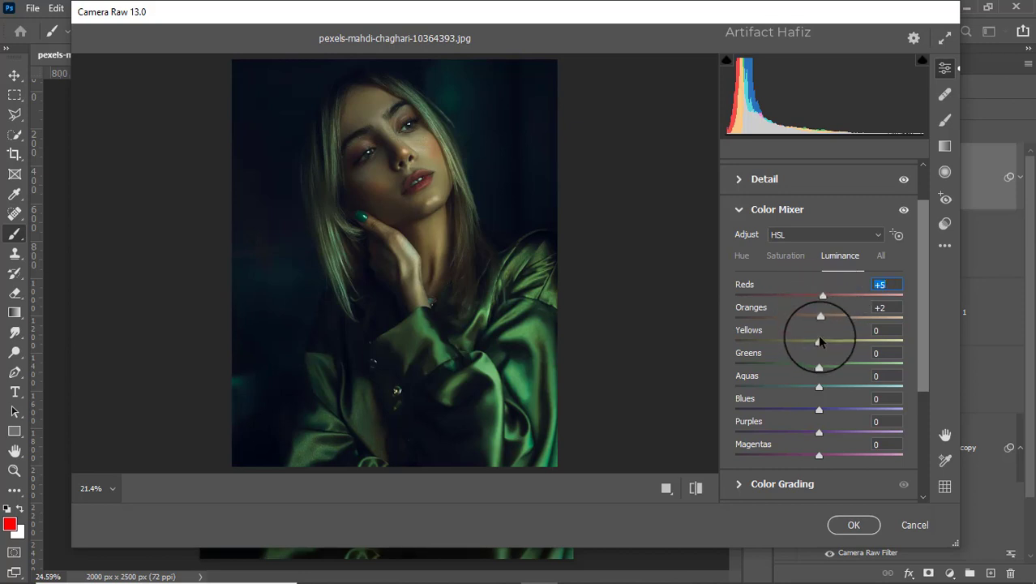
mouse_move(819, 342)
left_mouse_down()
mouse_move(861, 341)
mouse_move(827, 347)
left_mouse_up()
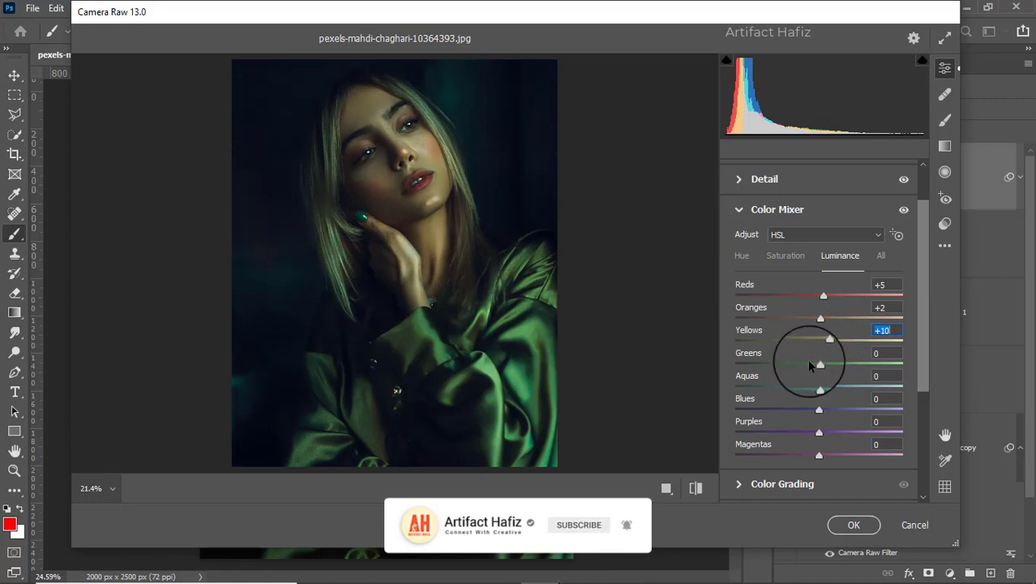
left_click_drag(820, 362, 822, 414)
left_click(819, 389)
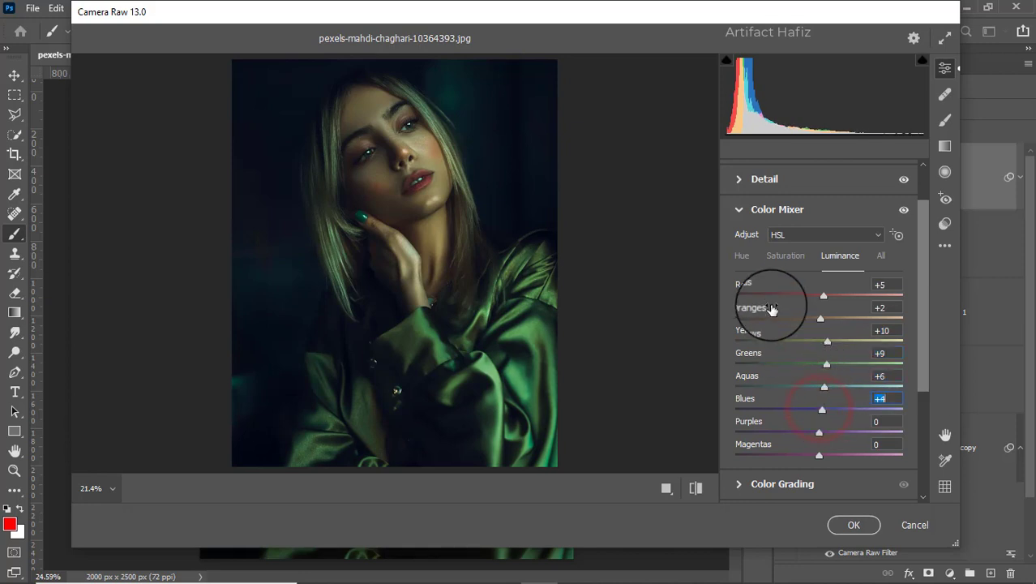
Shift the Color Mixer hue of Aquas to -34 and Blues to -25
left_click(742, 255)
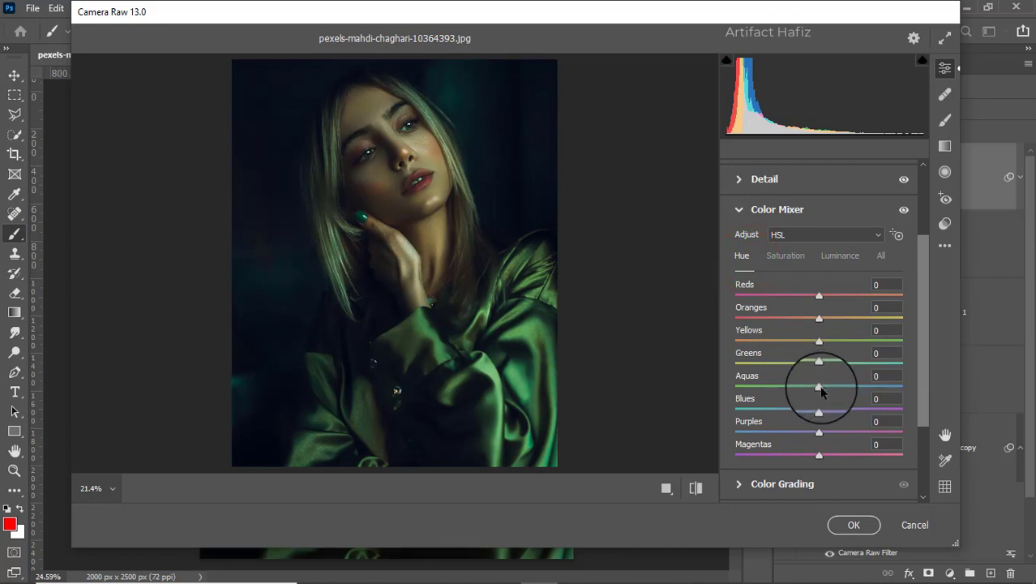
left_click_drag(821, 382, 797, 408)
In Color Grading, tint the shadows slightly blue and the highlights slightly yellow-orange with a hue of 49
scroll(803, 381, "down", 2)
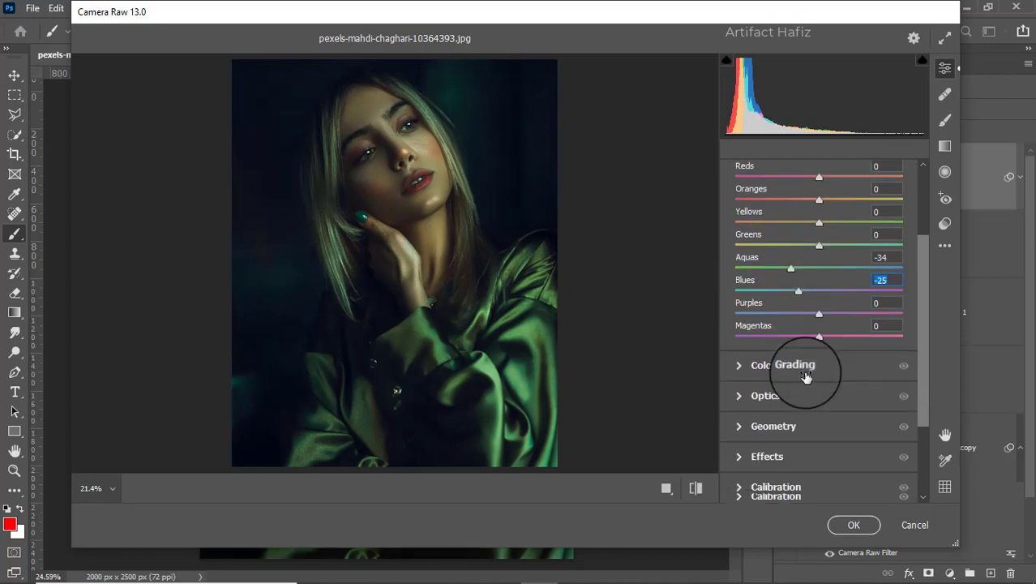
left_click(796, 365)
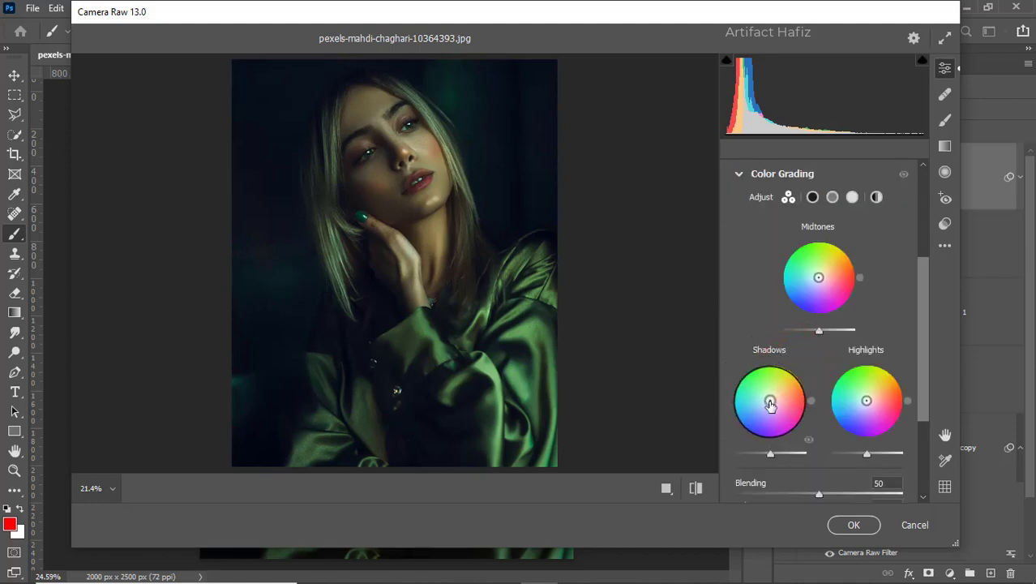
left_click_drag(771, 402, 724, 429)
left_click_drag(867, 400, 892, 367)
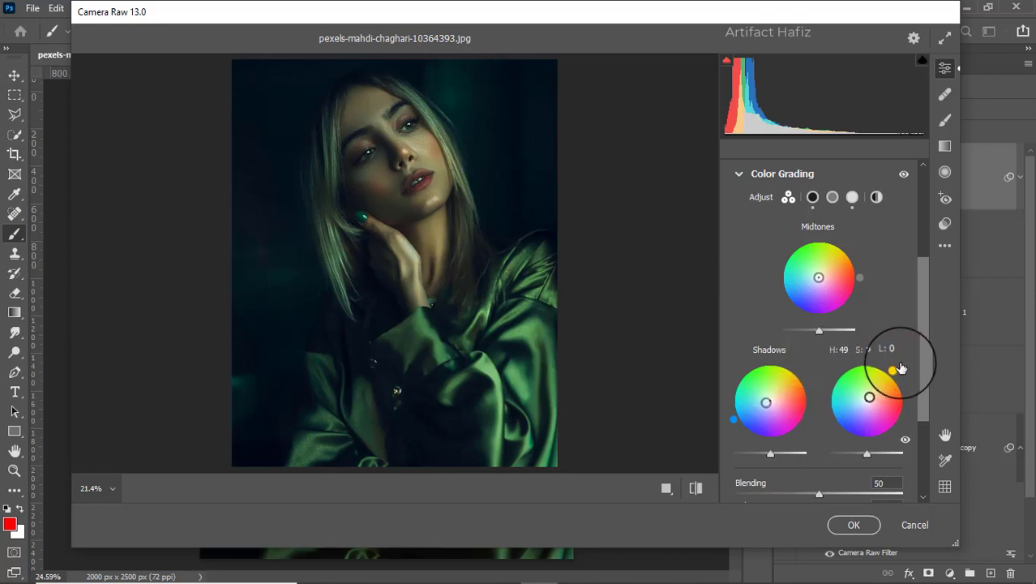
Darken the edges of the portrait with Vignetting set to -15 in the Effects settings
scroll(854, 332, "down", 3)
scroll(852, 329, "down", 3)
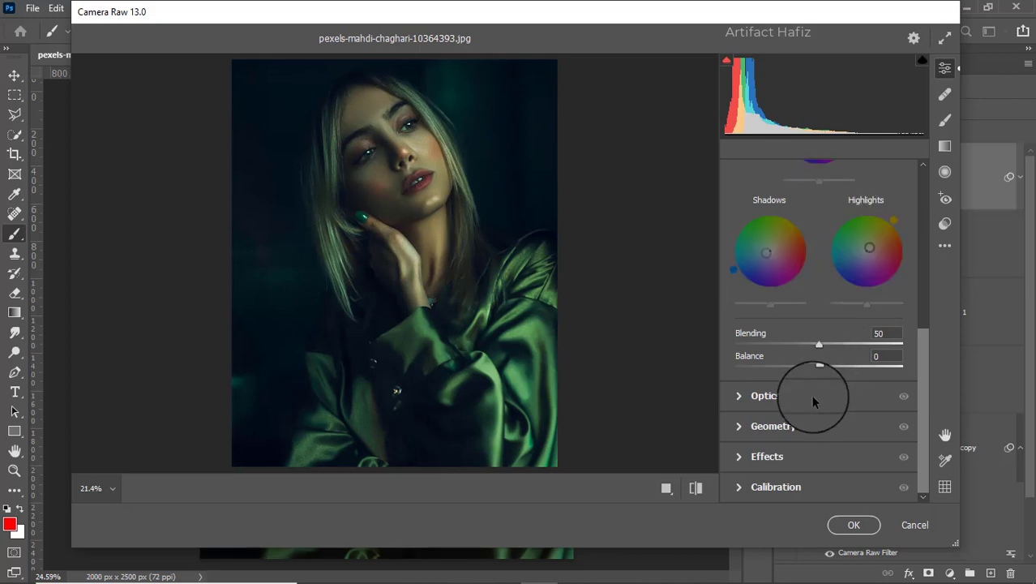
left_click(777, 457)
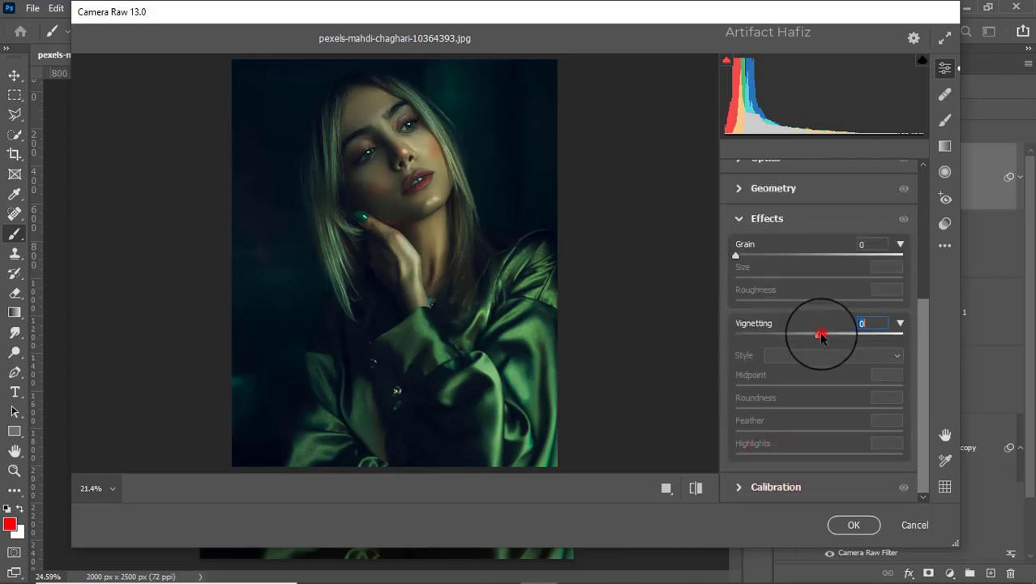
left_click_drag(821, 335, 808, 339)
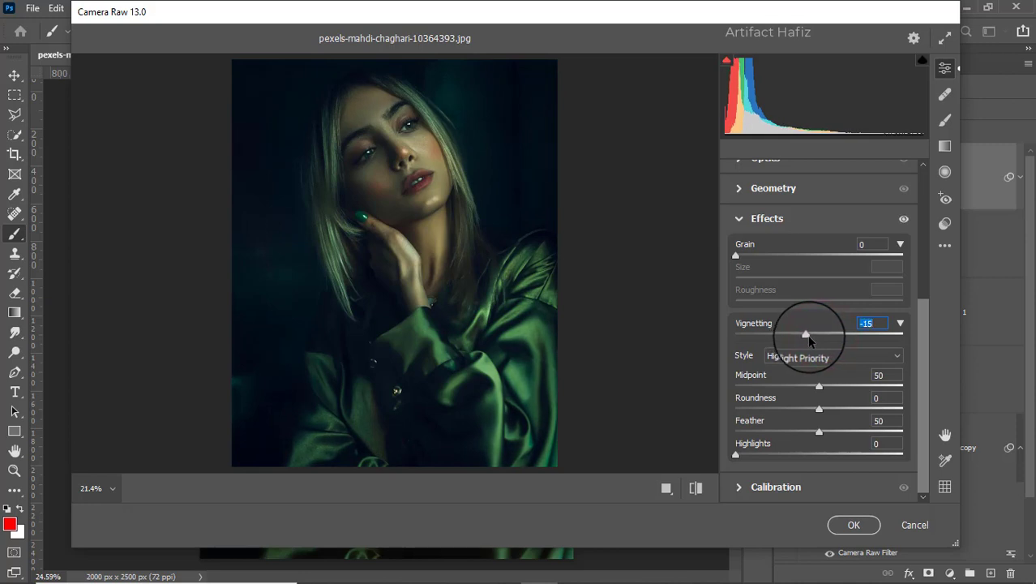
In Calibration, set Red Primary saturation to -3, Green Primary saturation to +5 and Blue Primary saturation to +4, and apply the Camera Raw Filter
left_click_drag(815, 338, 815, 352)
left_click(777, 489)
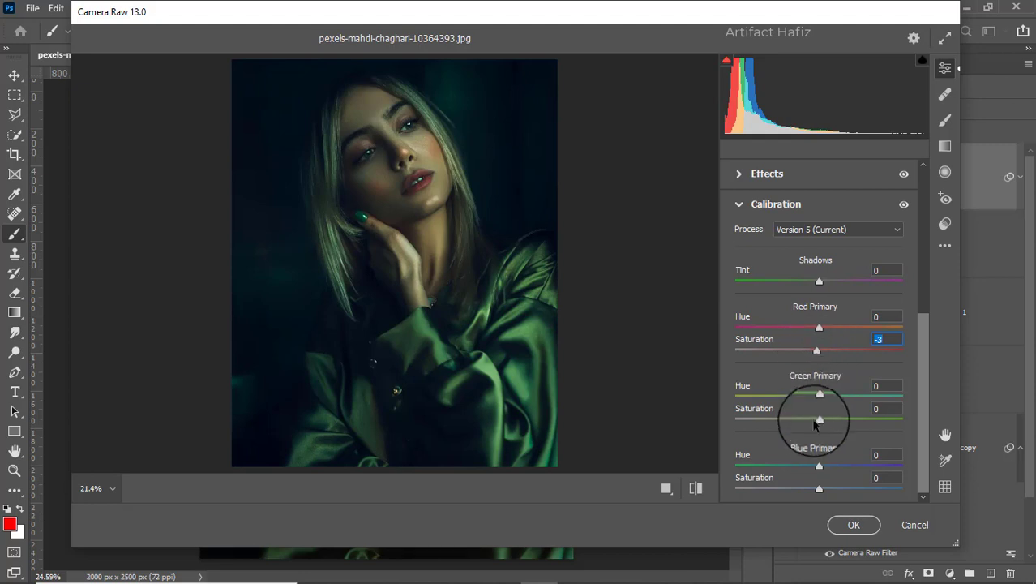
left_click_drag(819, 419, 824, 418)
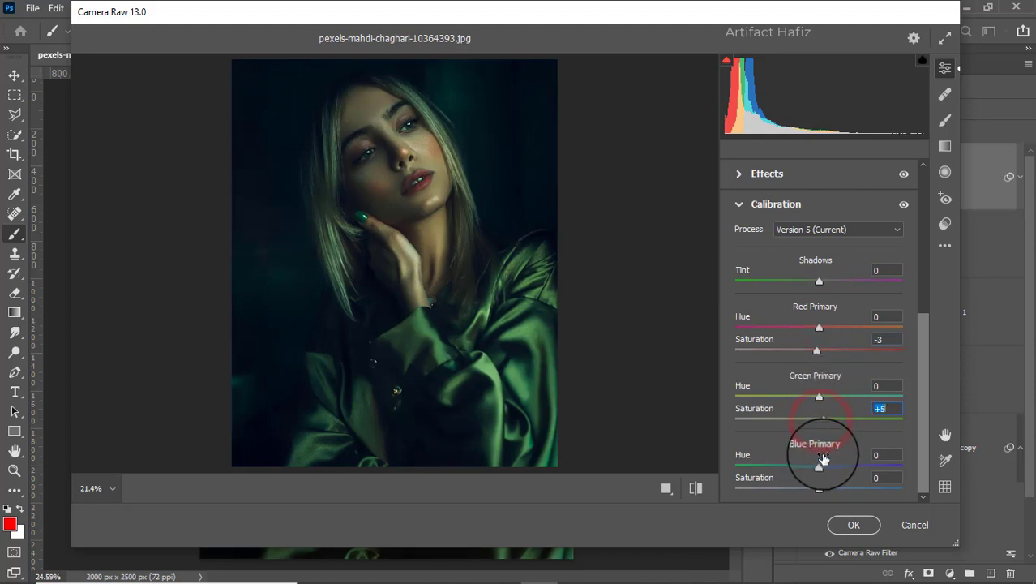
left_click_drag(821, 486, 822, 486)
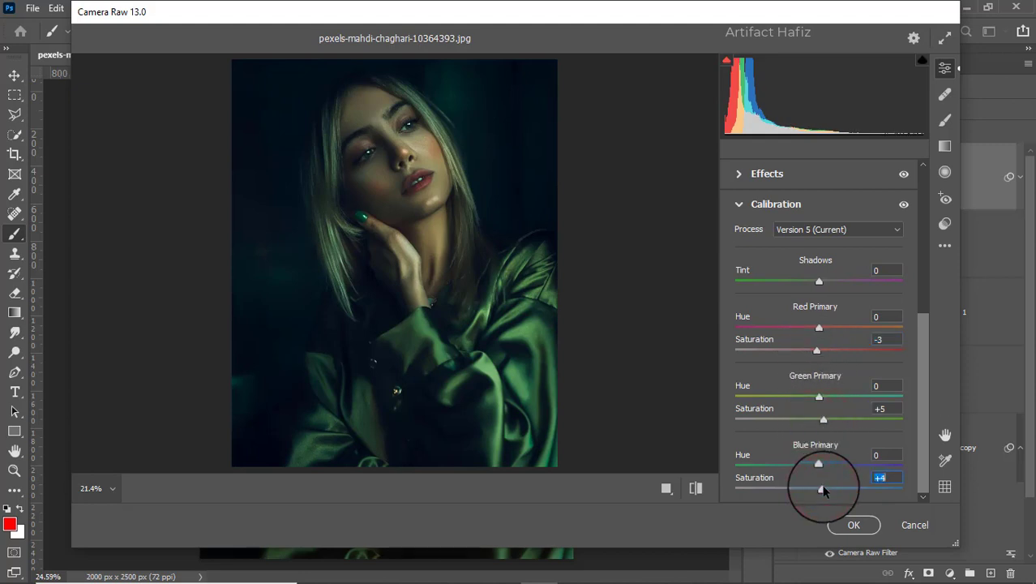
left_click(854, 524)
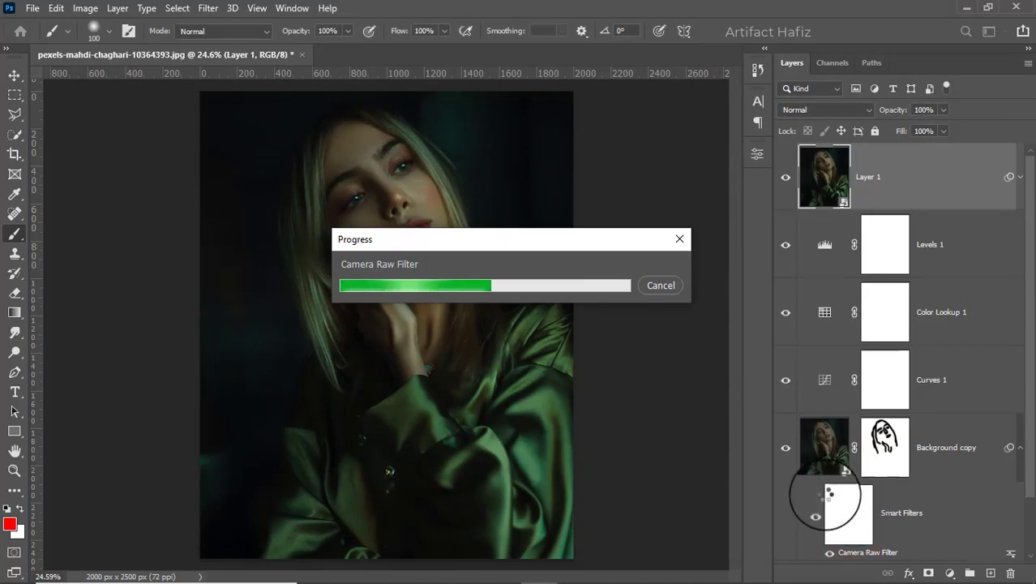
Compare the graded portrait with the original by twice isolating the Background layer and restoring the visibility of all layers
scroll(814, 436, "down", 3)
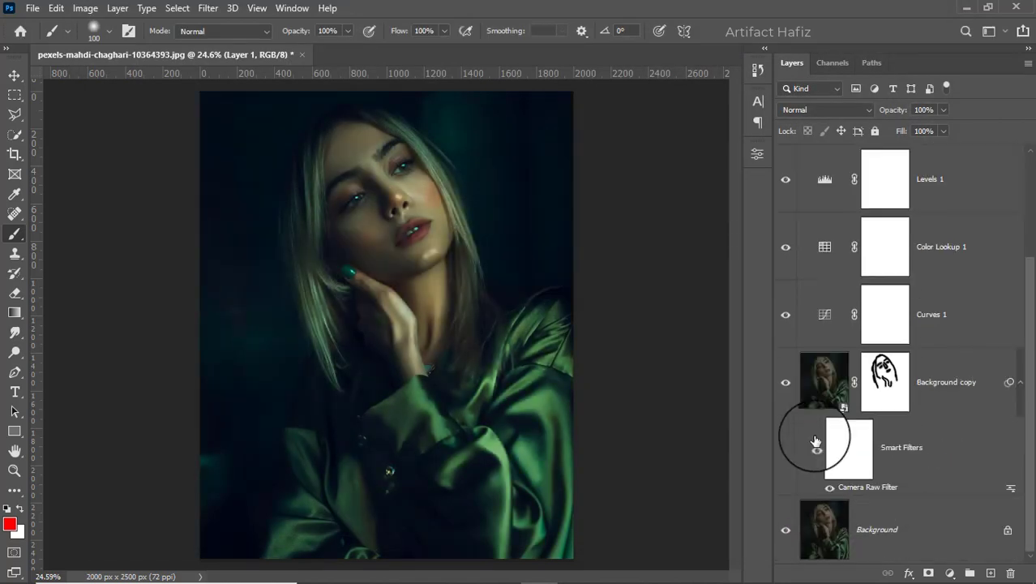
left_click(785, 532, "alt")
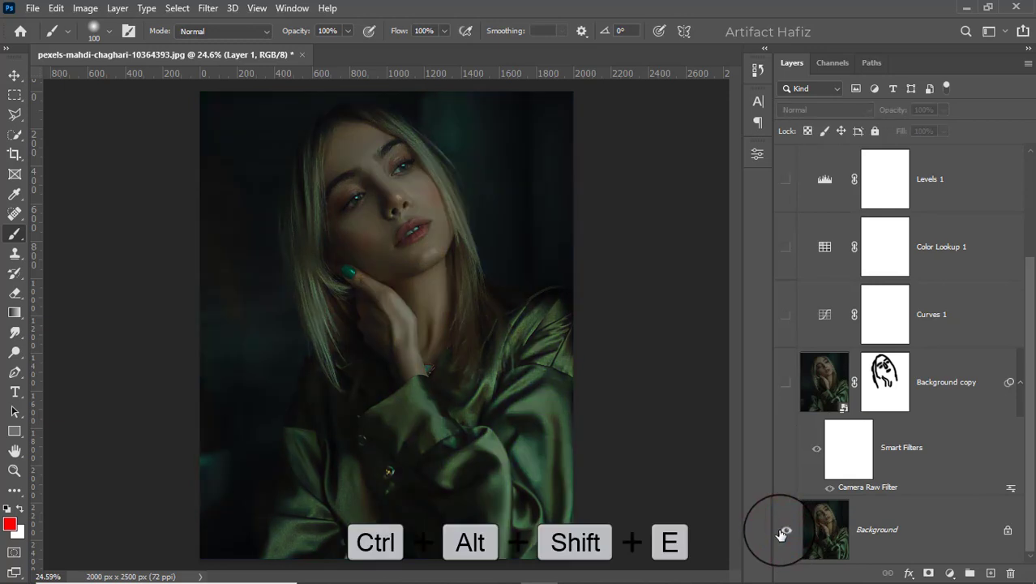
left_click(785, 532, "alt")
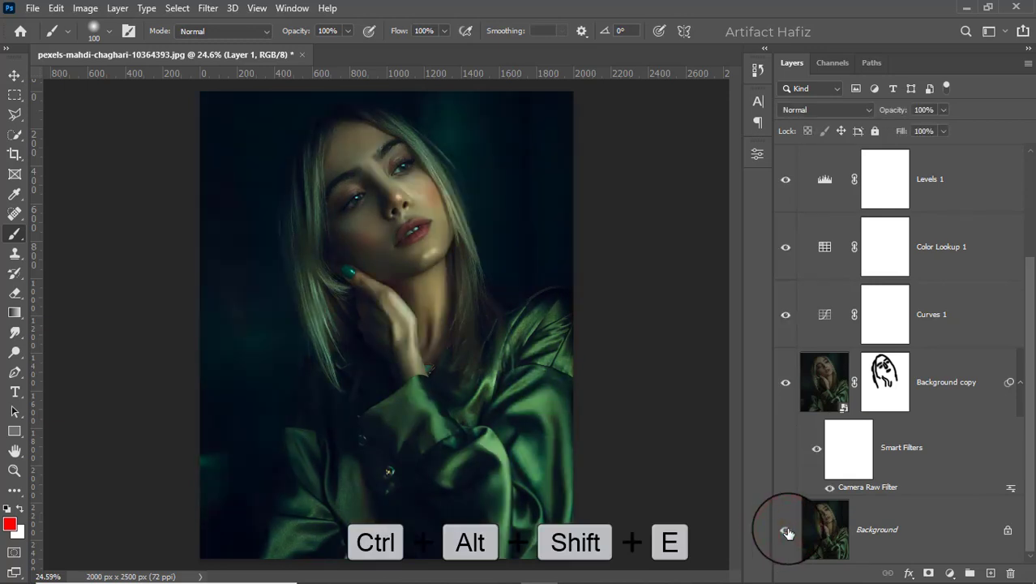
left_click(786, 531, "alt")
left_click(787, 532, "alt")
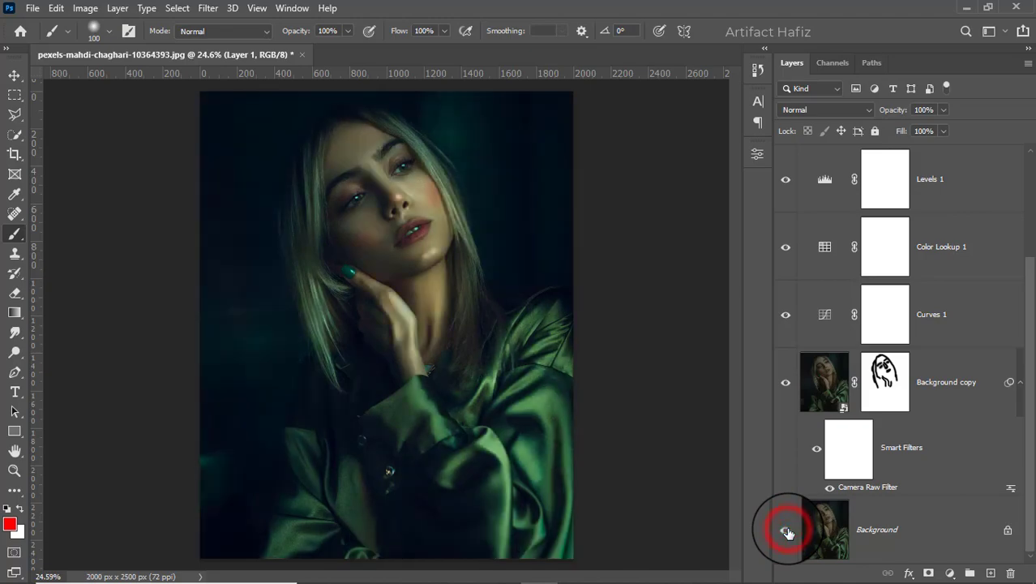